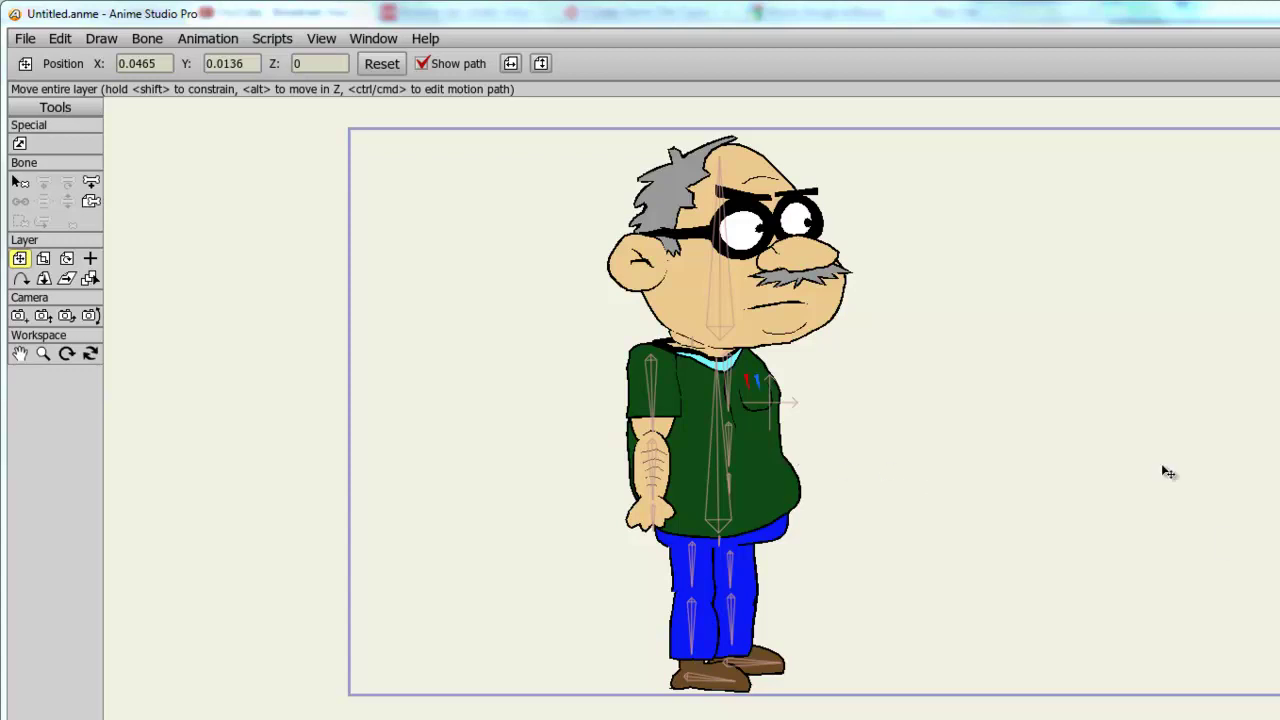
# Move the whole character layer to the left edge of the scene and activate Manipulate Bones at frame 1
pyautogui.keyDown('ctrl'); pyautogui.keyDown('alt'); pyautogui.click(762, 402); pyautogui.keyUp('alt'); pyautogui.keyUp('ctrl')
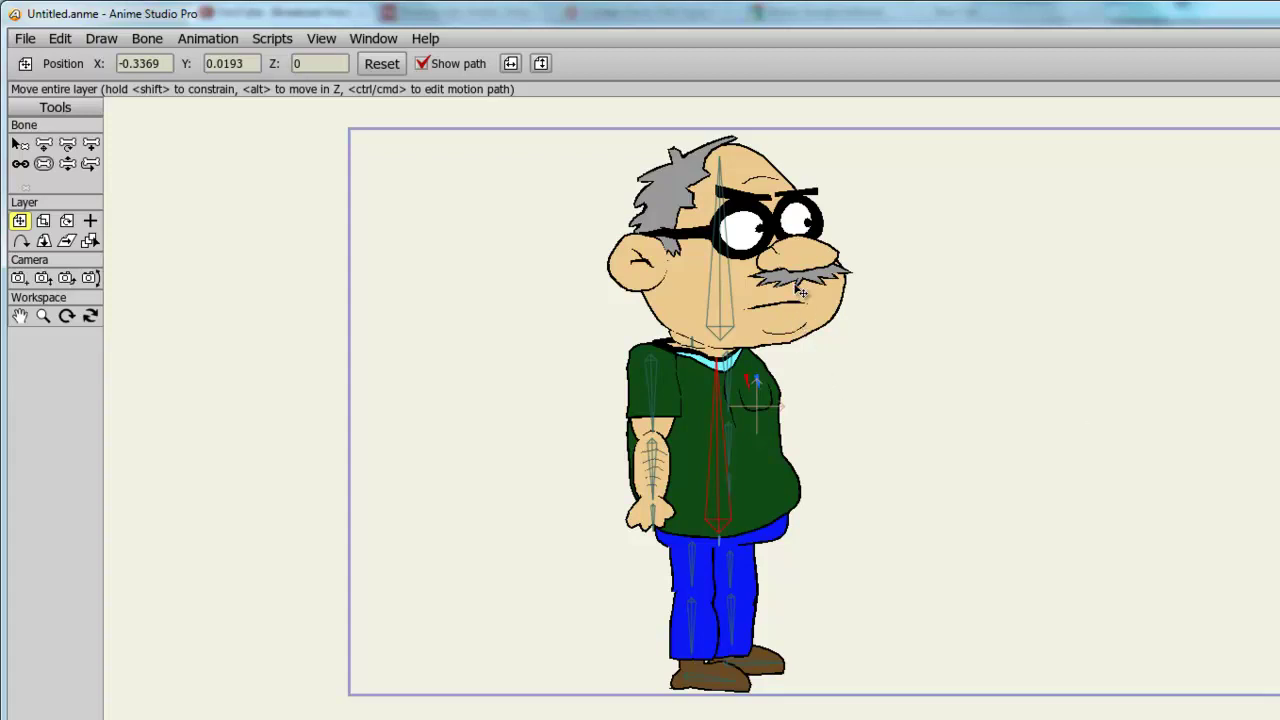
pyautogui.moveTo(800, 290); pyautogui.dragTo(556, 288)
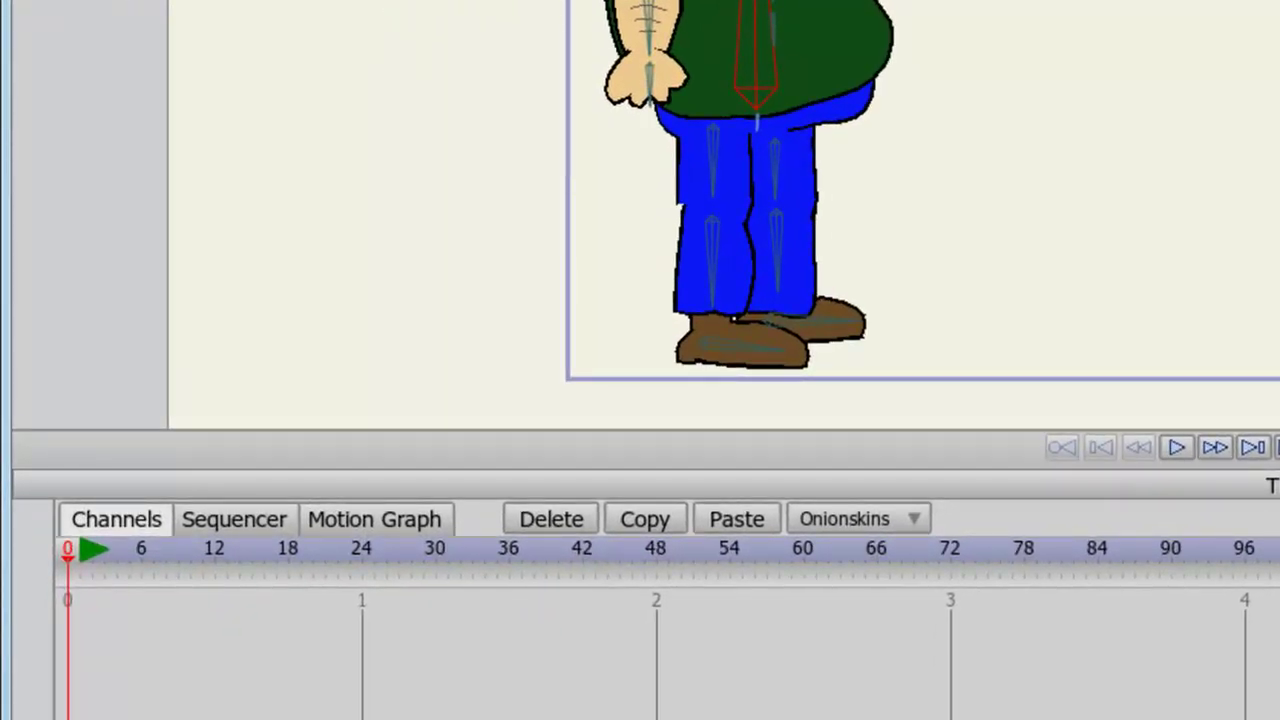
pyautogui.press('Right')
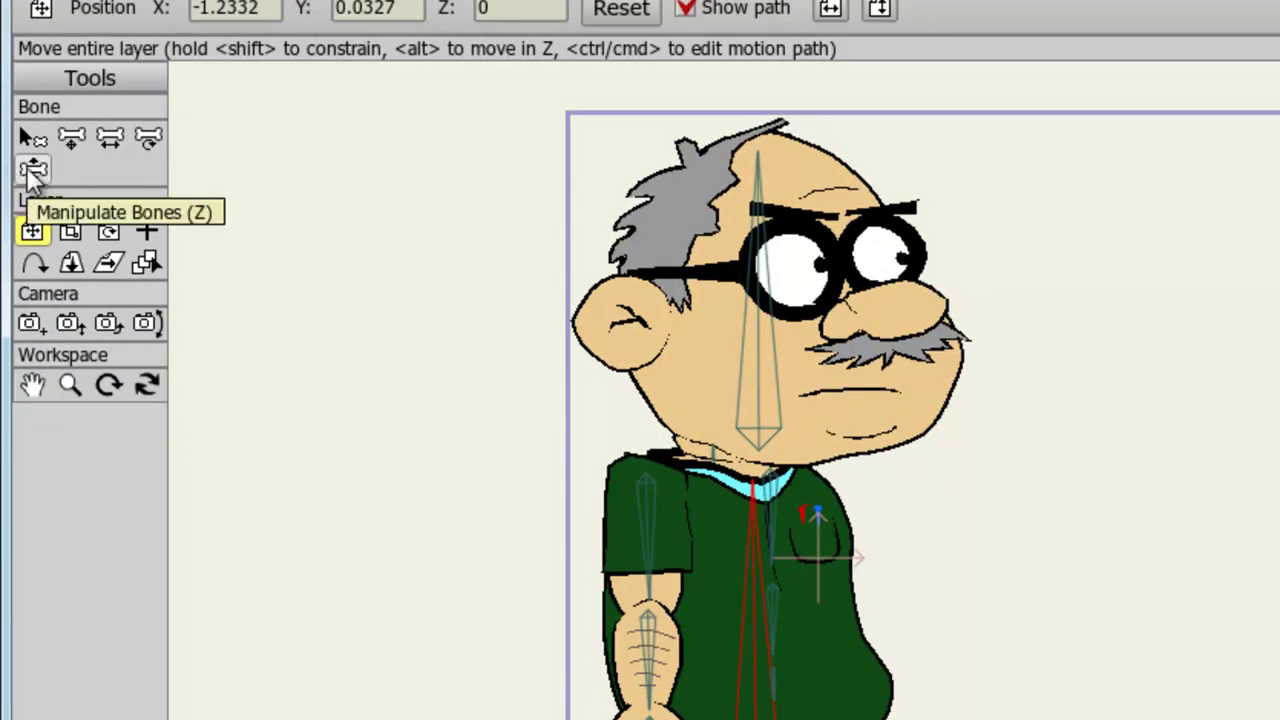
pyautogui.click(33, 171)
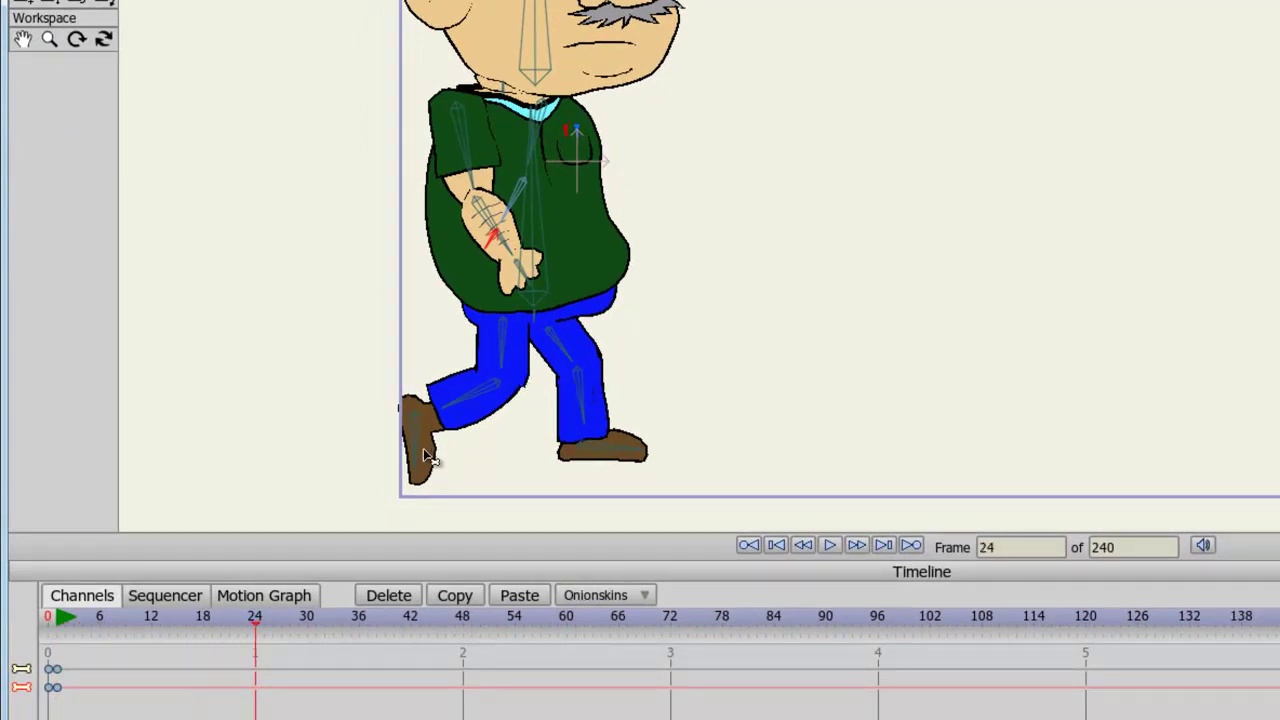
# Pose frame 24 with the trailing foot brought forward, the leading foot bent back, the near arm swung back and the far arm forward
pyautogui.moveTo(426, 476); pyautogui.dragTo(726, 606)
pyautogui.click(636, 453)
pyautogui.moveTo(643, 460); pyautogui.dragTo(381, 604)
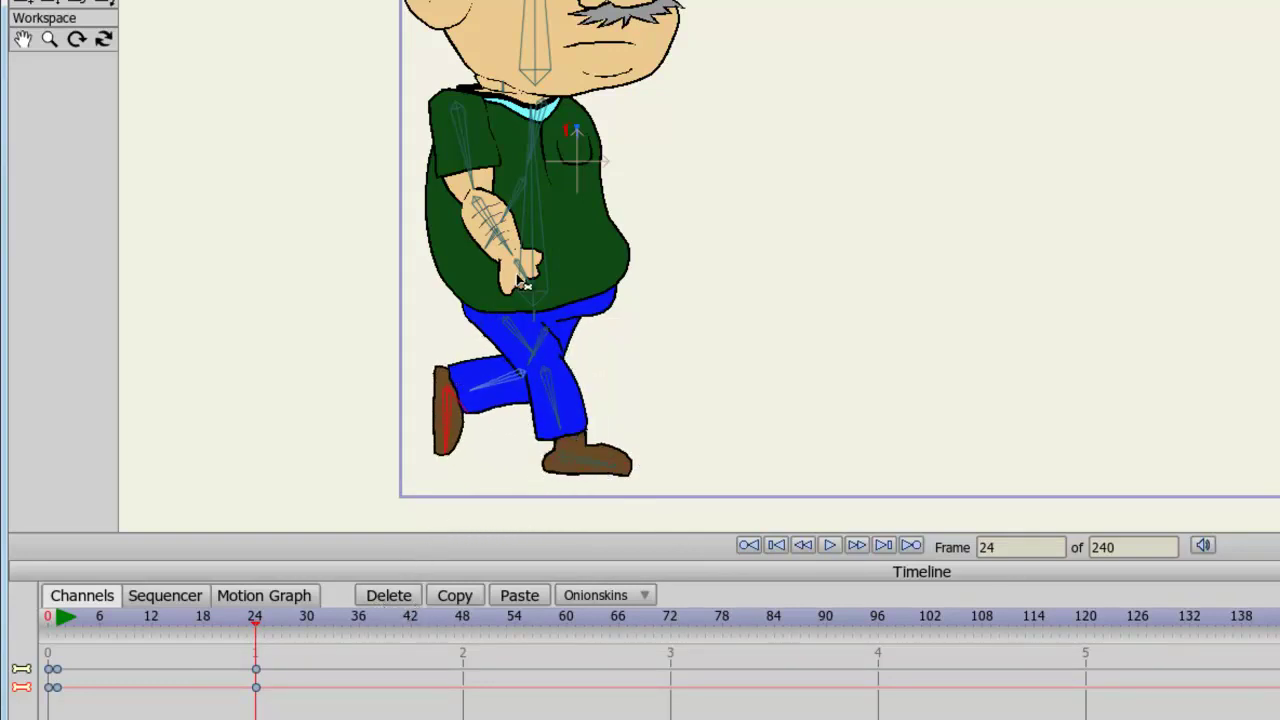
pyautogui.moveTo(526, 285); pyautogui.dragTo(346, 540)
pyautogui.moveTo(492, 243); pyautogui.dragTo(690, 336)
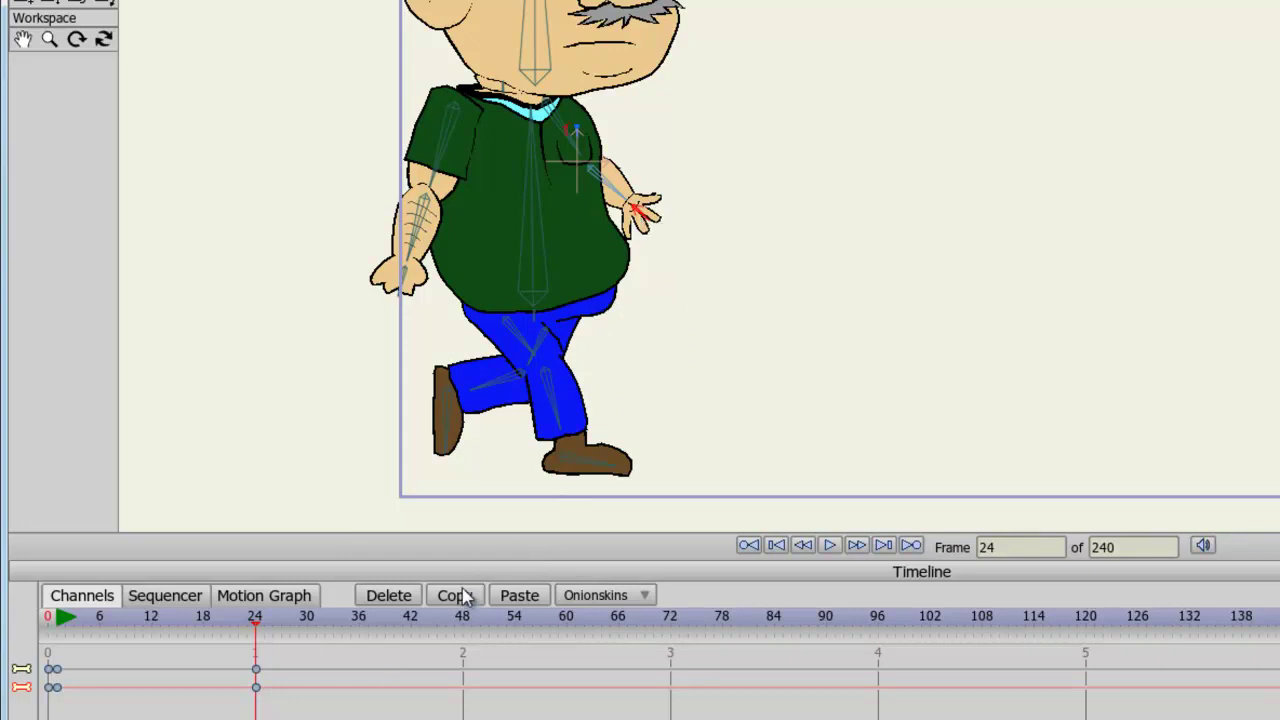
# Pose the opposite stride at frame 48, reversing both legs and swinging the near arm forward and the far arm back
pyautogui.click(464, 618)
pyautogui.moveTo(449, 449); pyautogui.dragTo(736, 630)
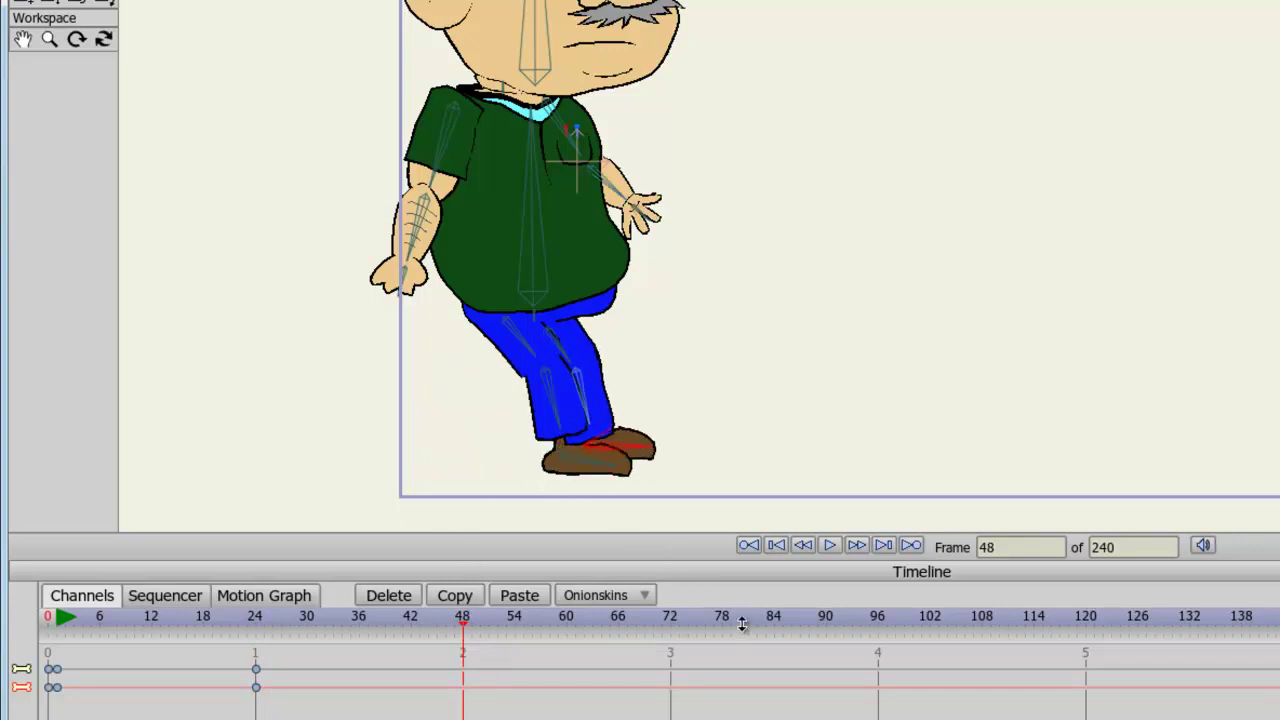
pyautogui.moveTo(608, 477); pyautogui.dragTo(366, 514)
pyautogui.moveTo(398, 287); pyautogui.dragTo(565, 383)
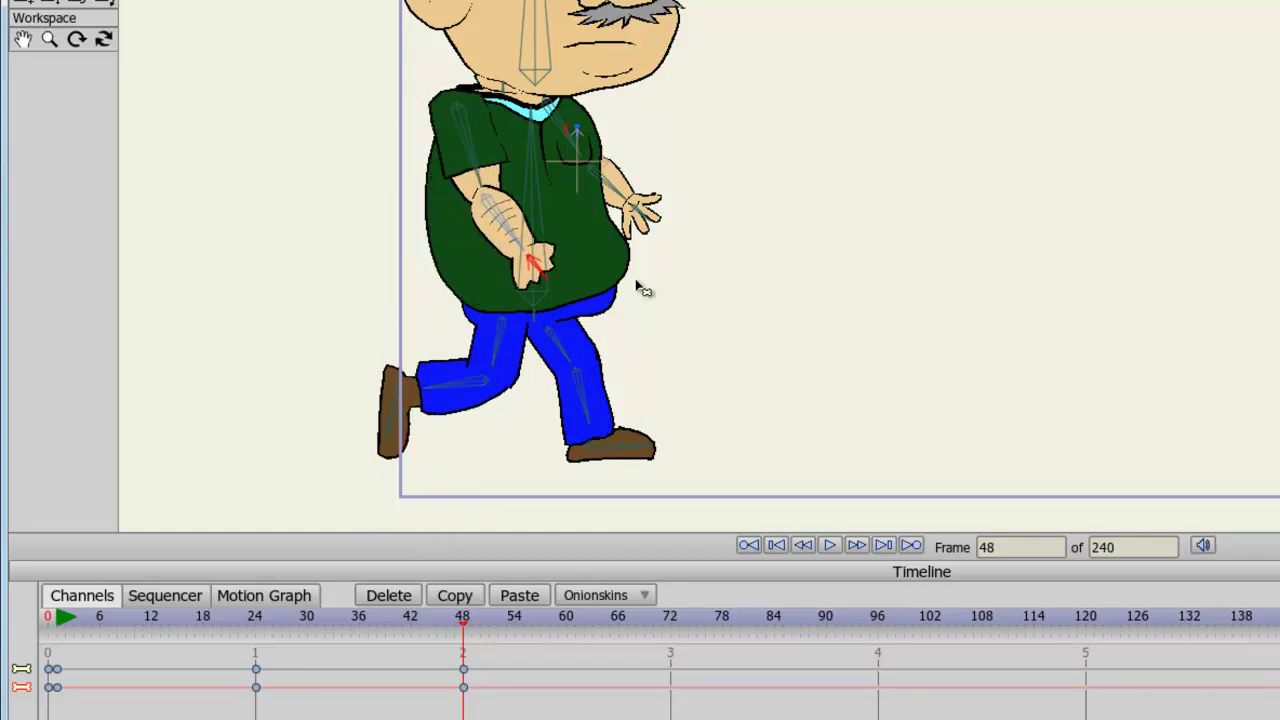
pyautogui.moveTo(648, 220); pyautogui.dragTo(507, 347)
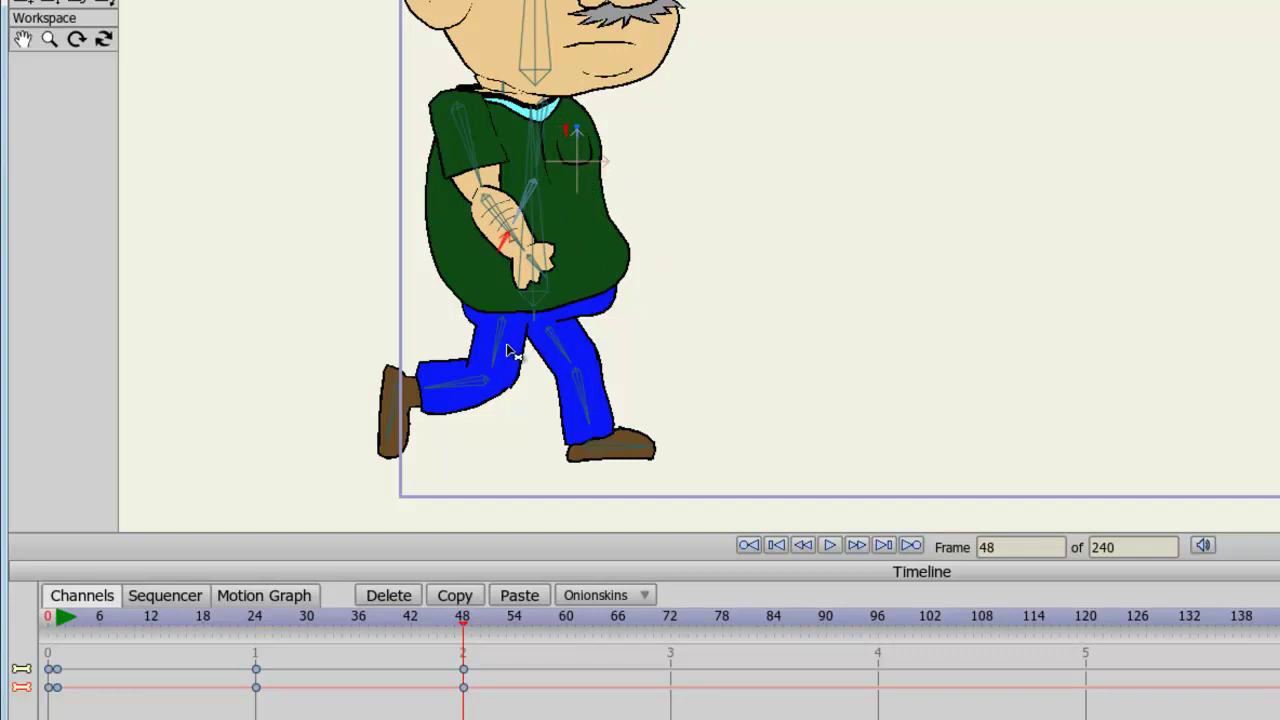
# Pose the passing stride at frame 72 by swapping both feet, swinging the near arm back and extending the far arm forward
pyautogui.press('Right')
pyautogui.press('Right')
pyautogui.press('Right')
pyautogui.press('Right')
pyautogui.press('Right')
pyautogui.press('Right')
pyautogui.press('Right')
pyautogui.press('Right')
pyautogui.press('Right')
pyautogui.press('Right')
pyautogui.press('Right')
pyautogui.press('Right')
pyautogui.press('Right')
pyautogui.press('Right')
pyautogui.press('Right')
pyautogui.press('Right')
pyautogui.press('Right')
pyautogui.press('Right')
pyautogui.press('Right')
pyautogui.press('Right')
pyautogui.moveTo(400, 443); pyautogui.dragTo(679, 605)
pyautogui.moveTo(645, 465); pyautogui.dragTo(448, 560)
pyautogui.moveTo(548, 272); pyautogui.dragTo(339, 479)
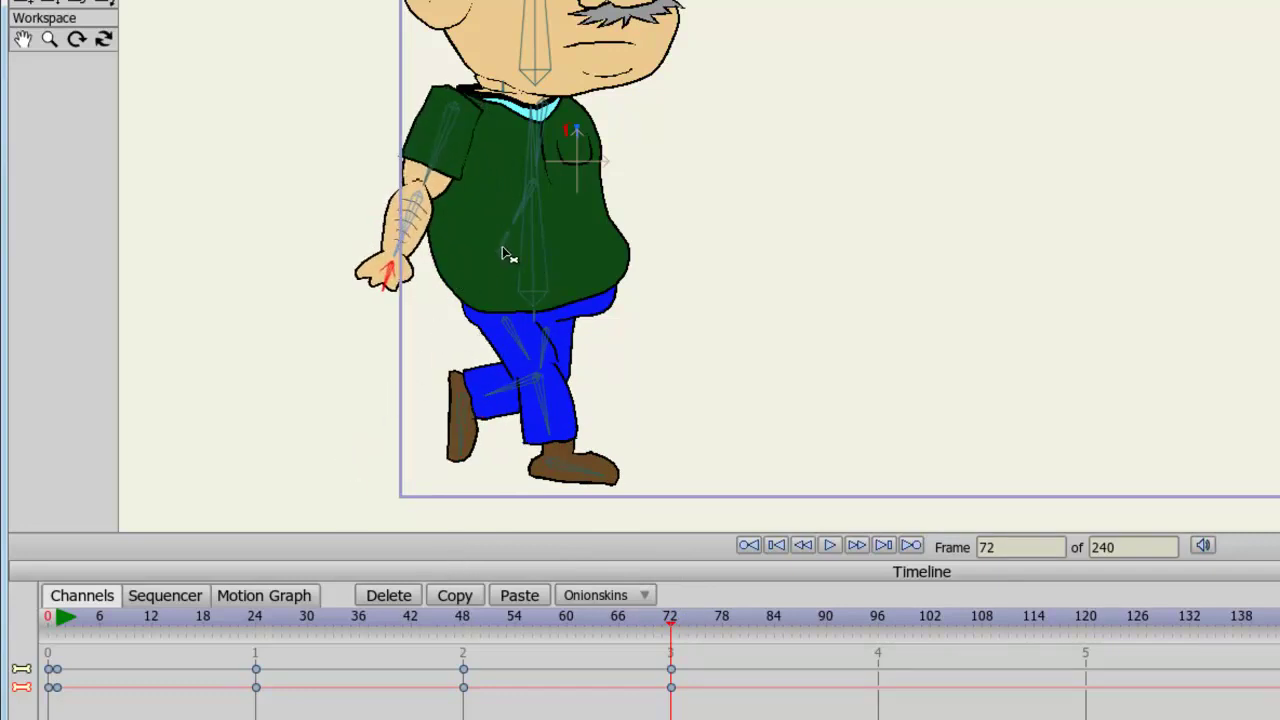
pyautogui.moveTo(502, 246); pyautogui.dragTo(706, 303)
# Pose frame 96 with the near foot behind the body, the near arm swung forward and the far arm back
pyautogui.click(877, 622)
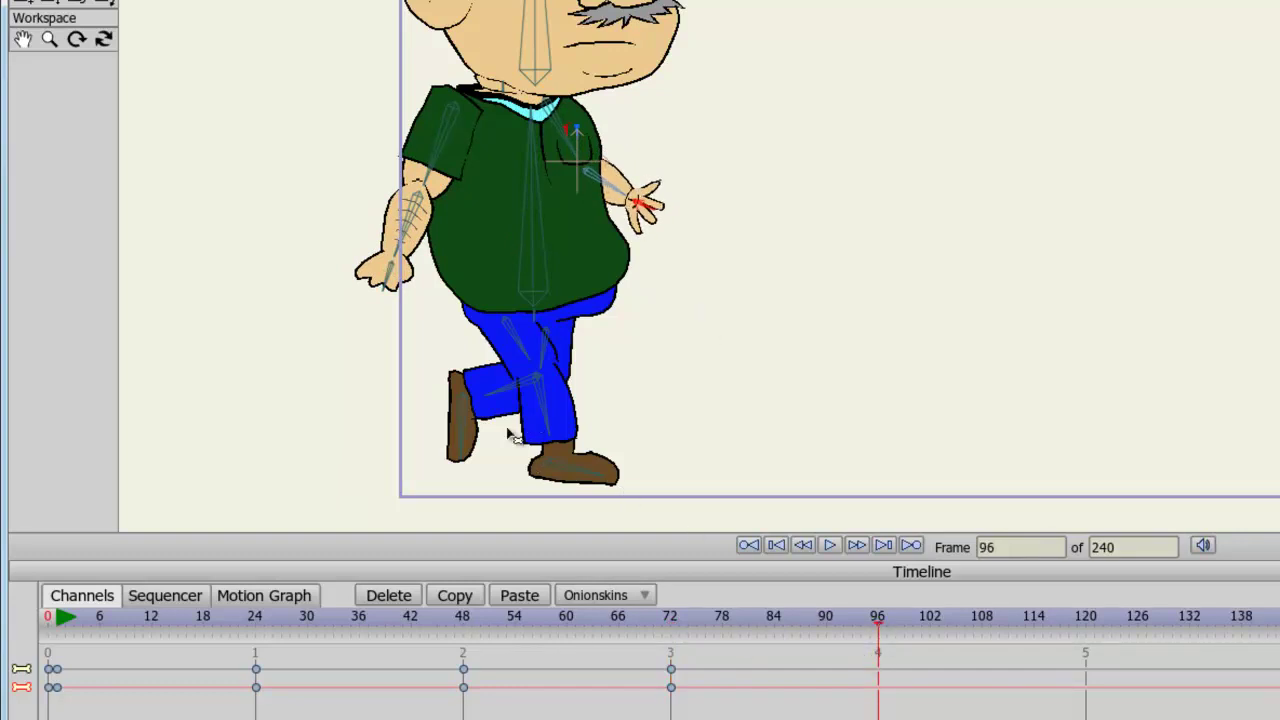
pyautogui.moveTo(477, 457); pyautogui.dragTo(409, 486)
pyautogui.moveTo(380, 282); pyautogui.dragTo(500, 337)
pyautogui.moveTo(666, 229); pyautogui.dragTo(557, 363)
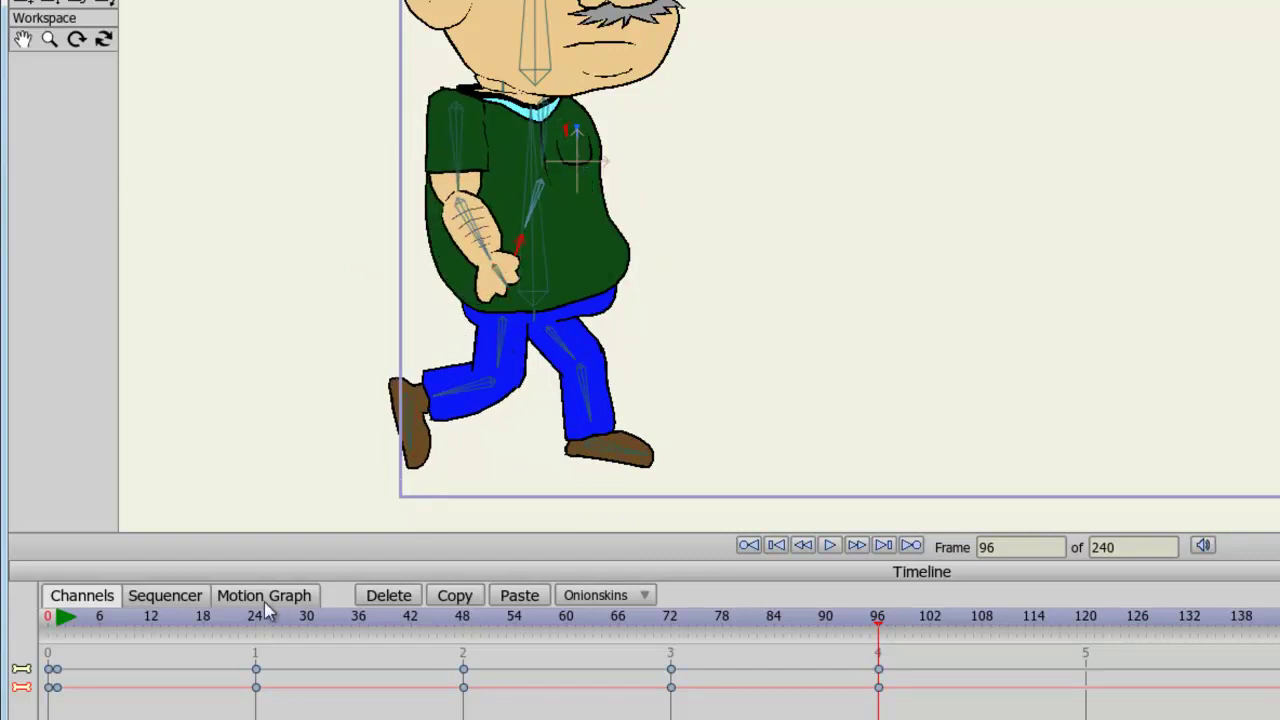
# Tilt the head and torso bones forward at frame 1 so the character leans into the step
pyautogui.click(57, 628)
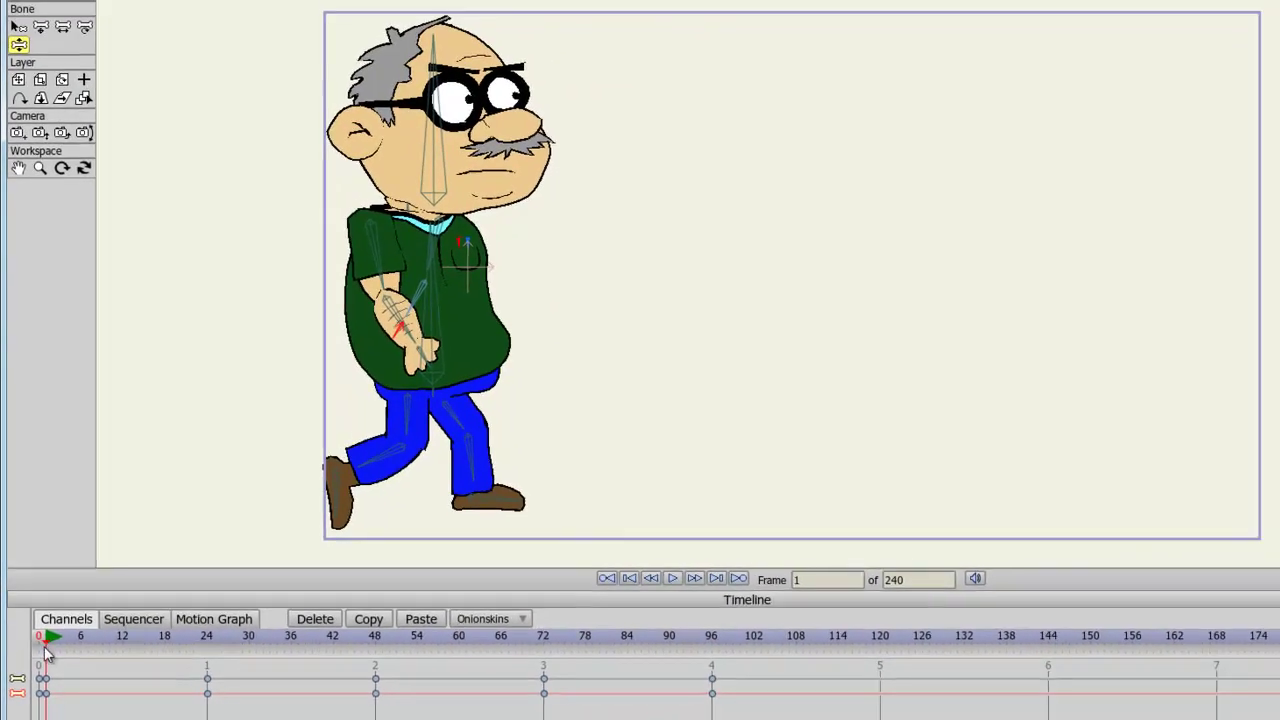
pyautogui.moveTo(436, 110); pyautogui.dragTo(451, 110)
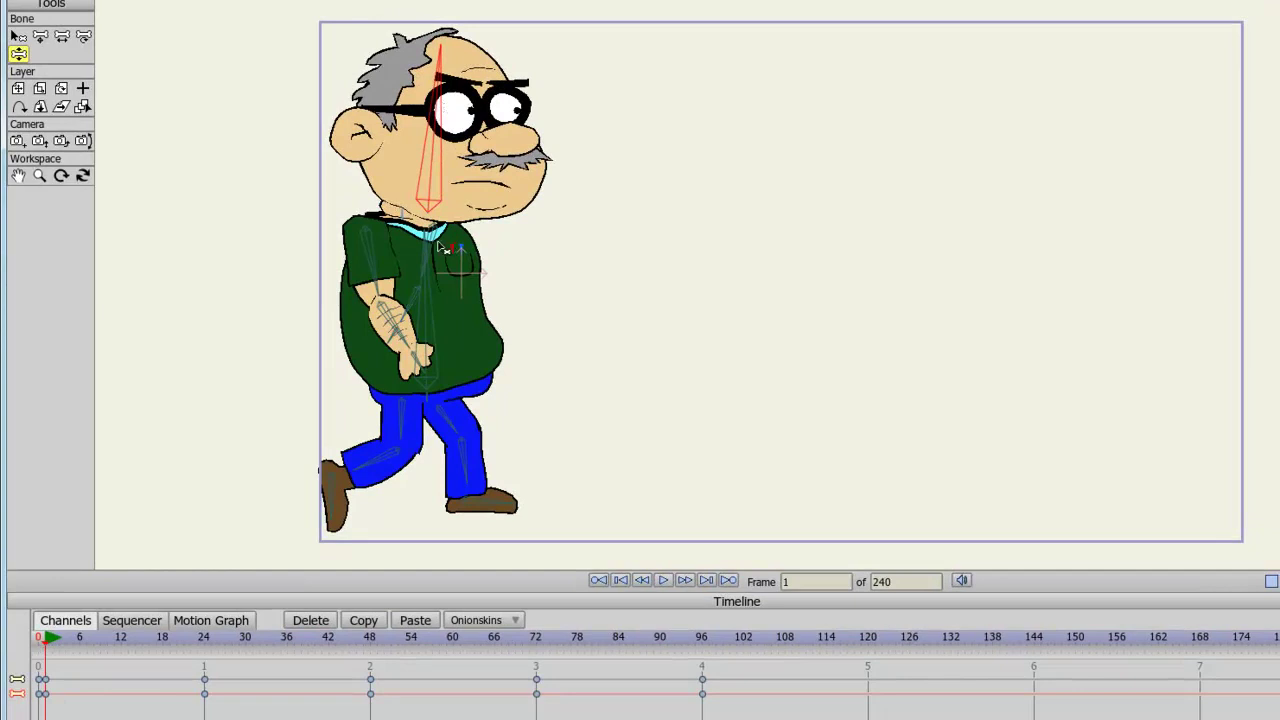
pyautogui.moveTo(433, 293); pyautogui.dragTo(440, 300)
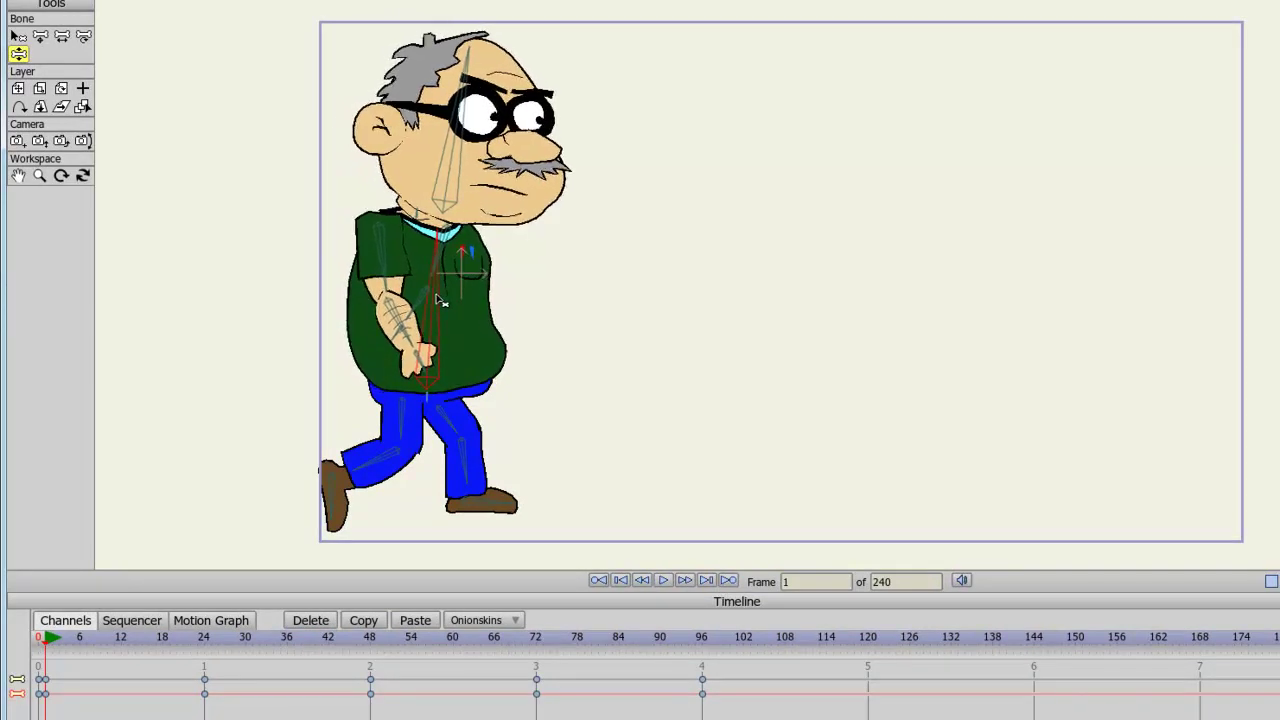
# Straighten the torso and head bones to an upright posture at frame 24
pyautogui.click(204, 641)
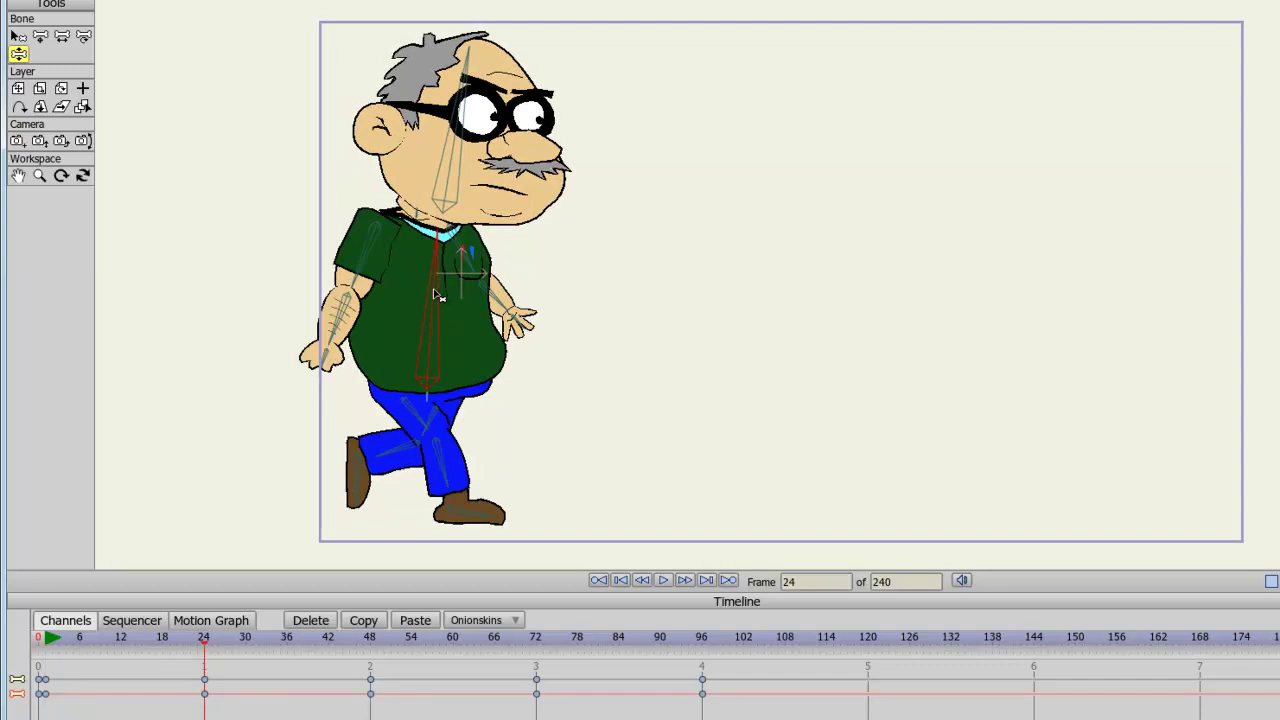
pyautogui.moveTo(434, 291); pyautogui.dragTo(429, 289)
pyautogui.moveTo(446, 148); pyautogui.dragTo(434, 148)
# Lean the torso bone forward and tilt the head slightly at frame 48
pyautogui.click(369, 637)
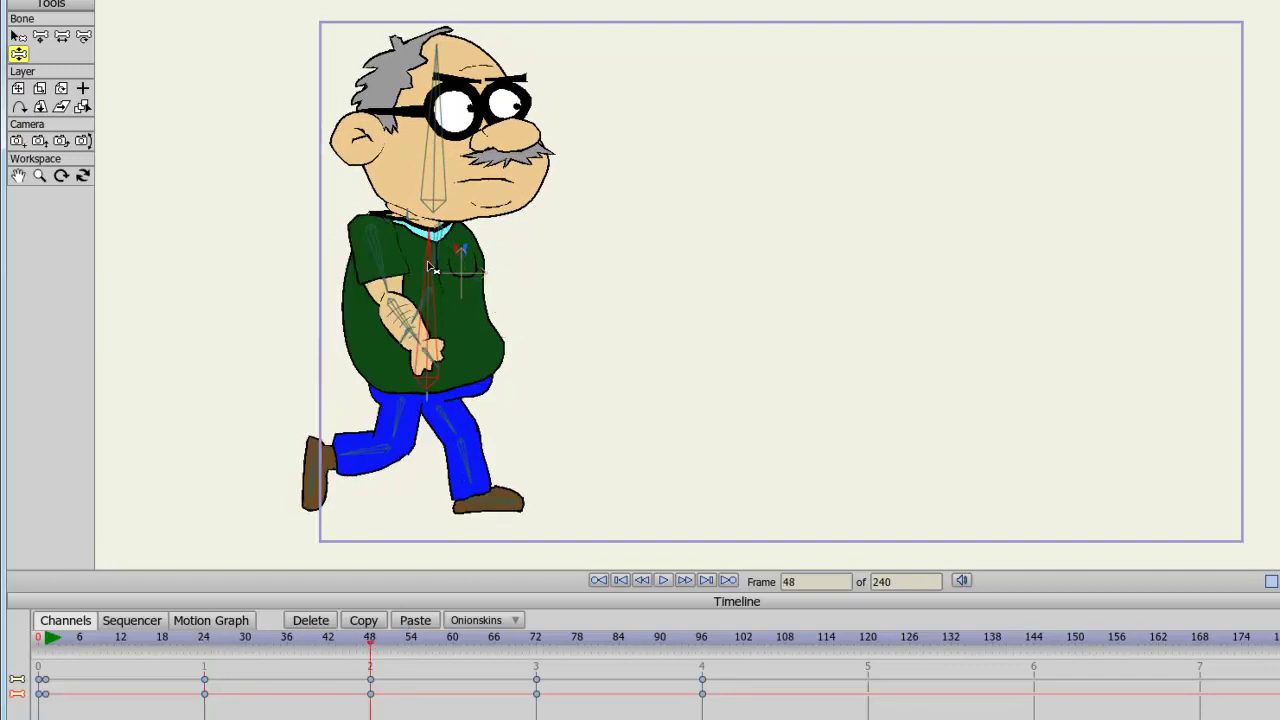
pyautogui.moveTo(437, 271); pyautogui.dragTo(435, 263)
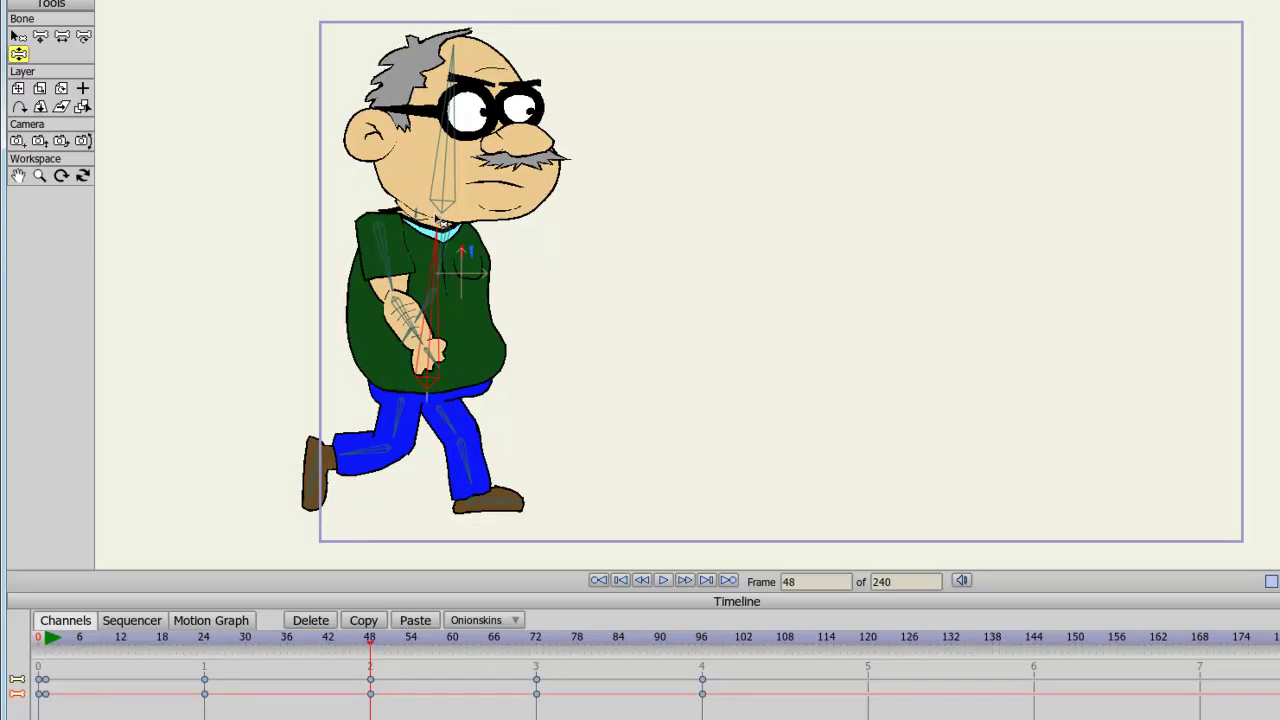
pyautogui.moveTo(441, 124); pyautogui.dragTo(445, 124)
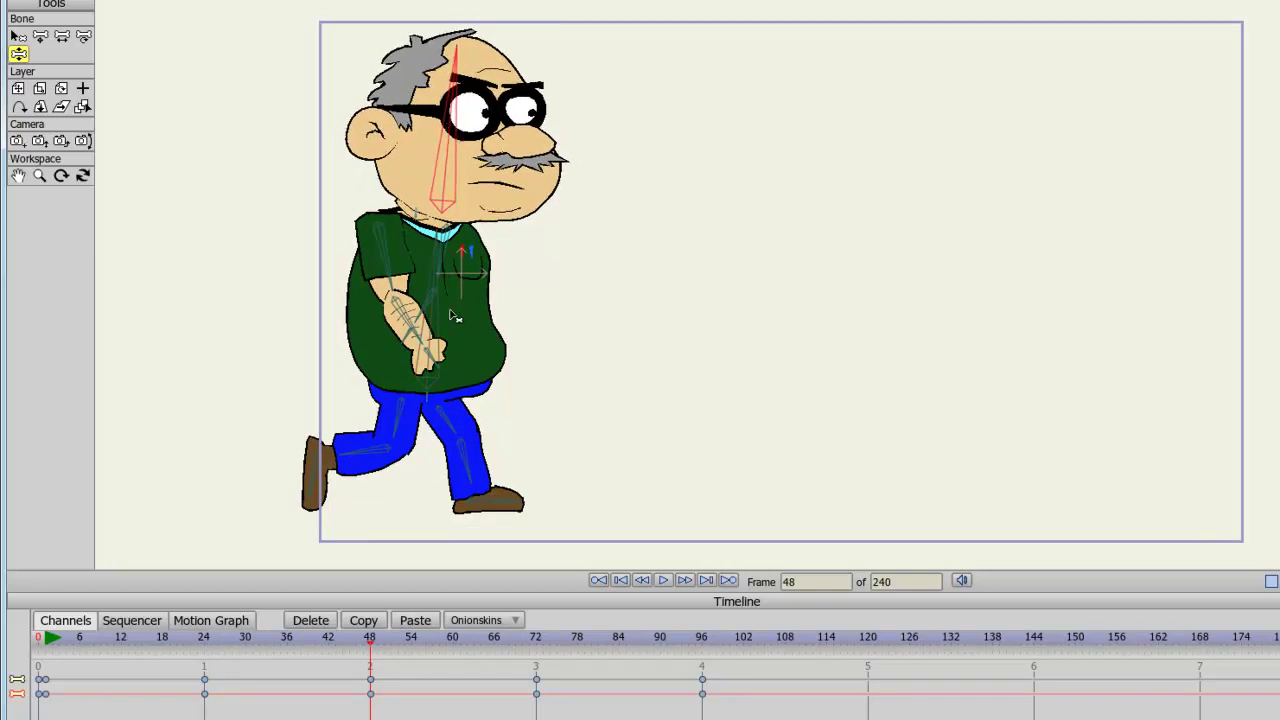
# Rotate the torso bone back slightly and adjust the head bone at frame 72
pyautogui.click(536, 638)
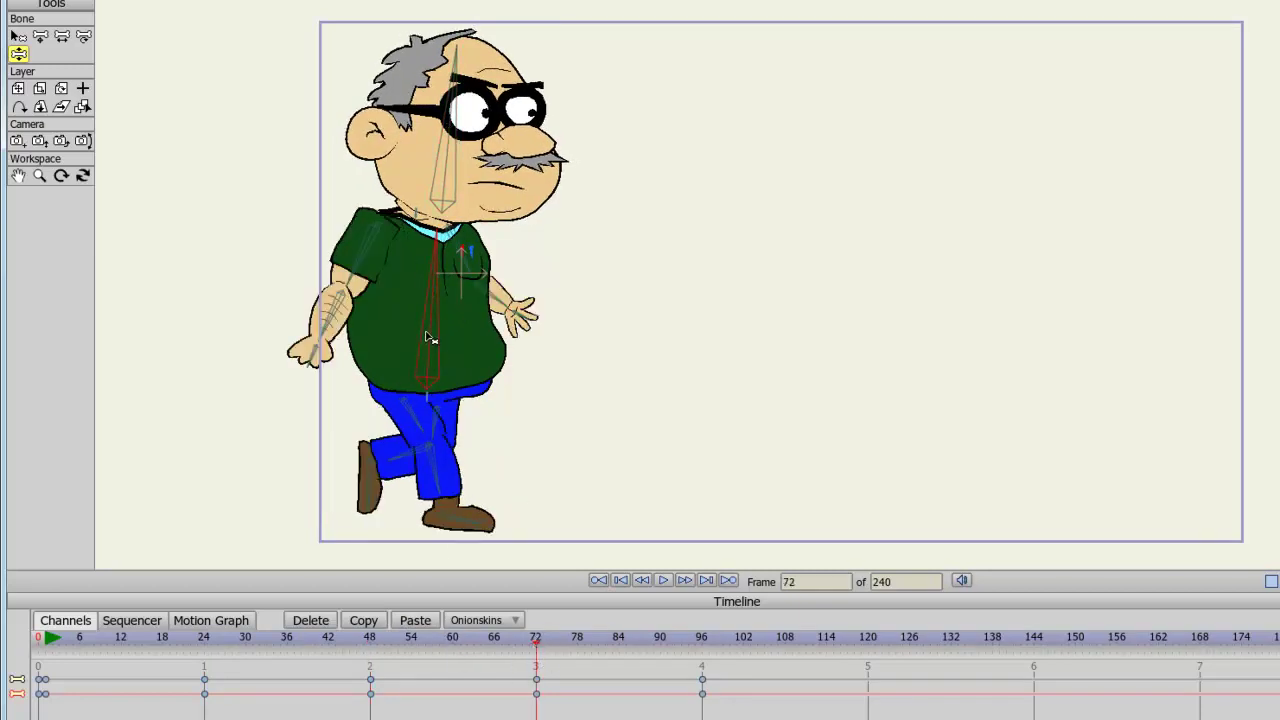
pyautogui.moveTo(426, 332); pyautogui.dragTo(423, 330)
pyautogui.moveTo(440, 161); pyautogui.dragTo(440, 168)
# Lean the torso slightly forward and nudge the head forward at frame 96
pyautogui.click(701, 640)
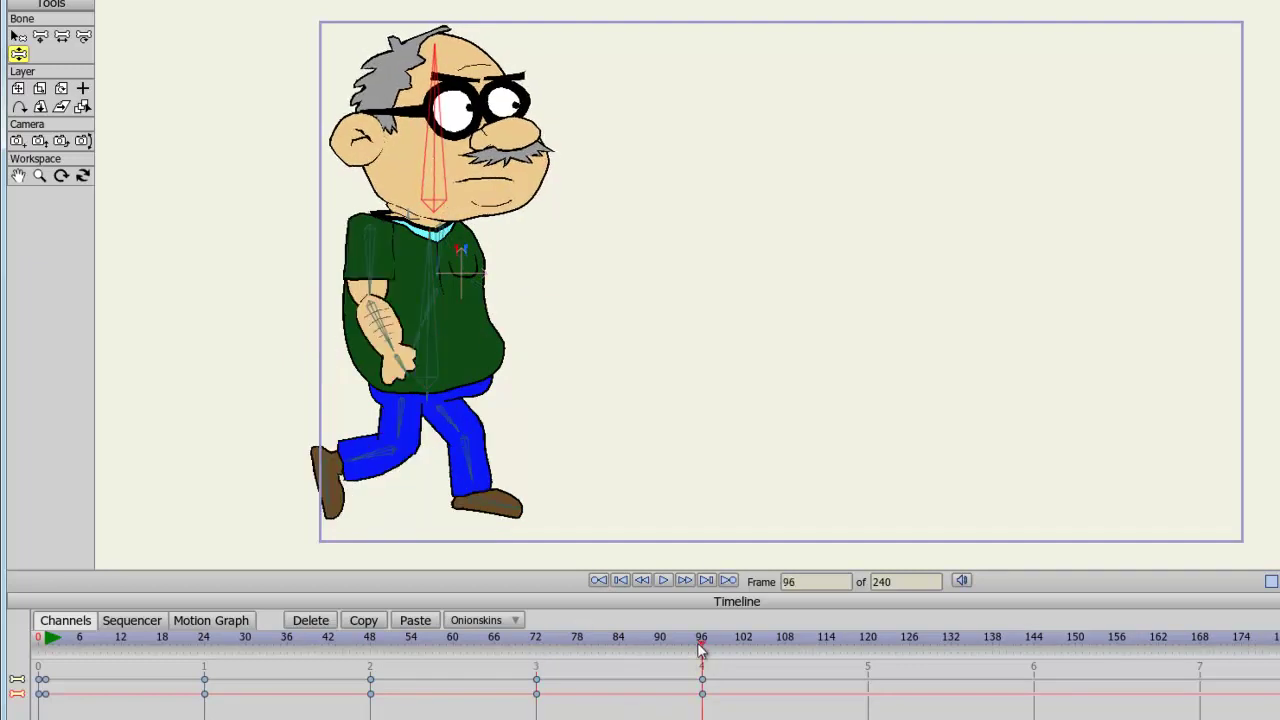
pyautogui.moveTo(425, 289); pyautogui.dragTo(433, 281)
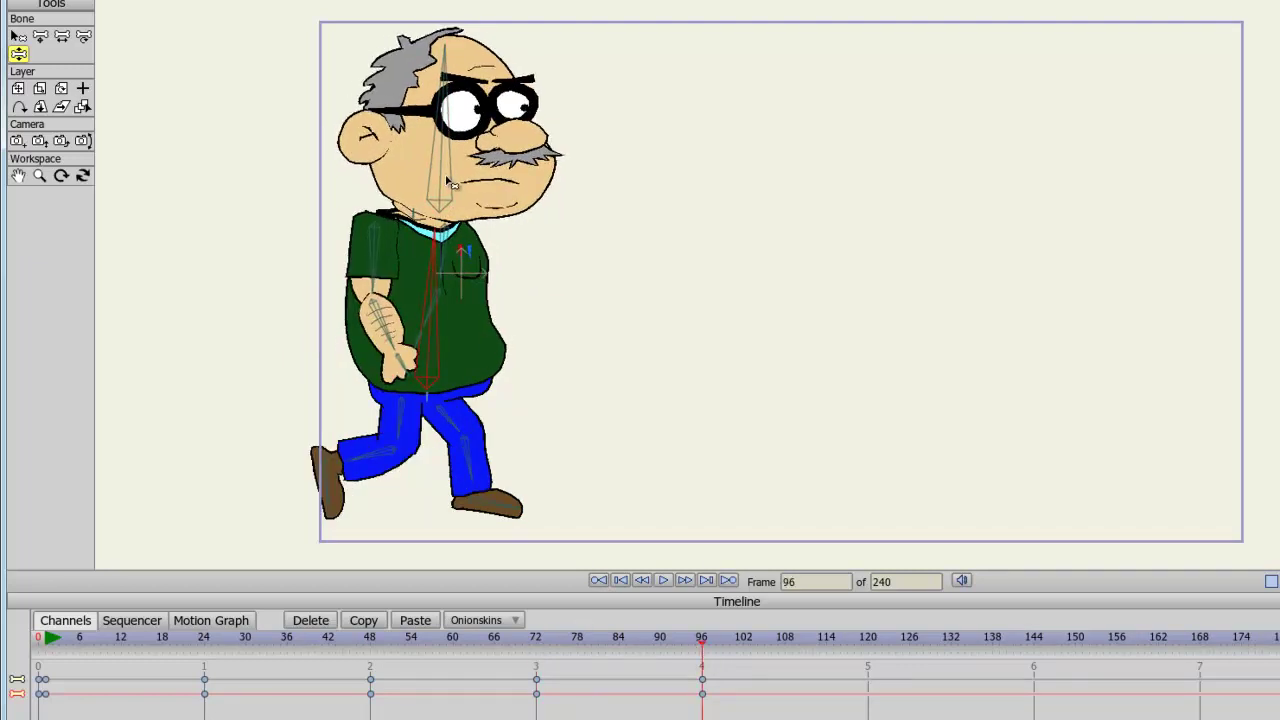
pyautogui.moveTo(453, 186); pyautogui.dragTo(455, 184)
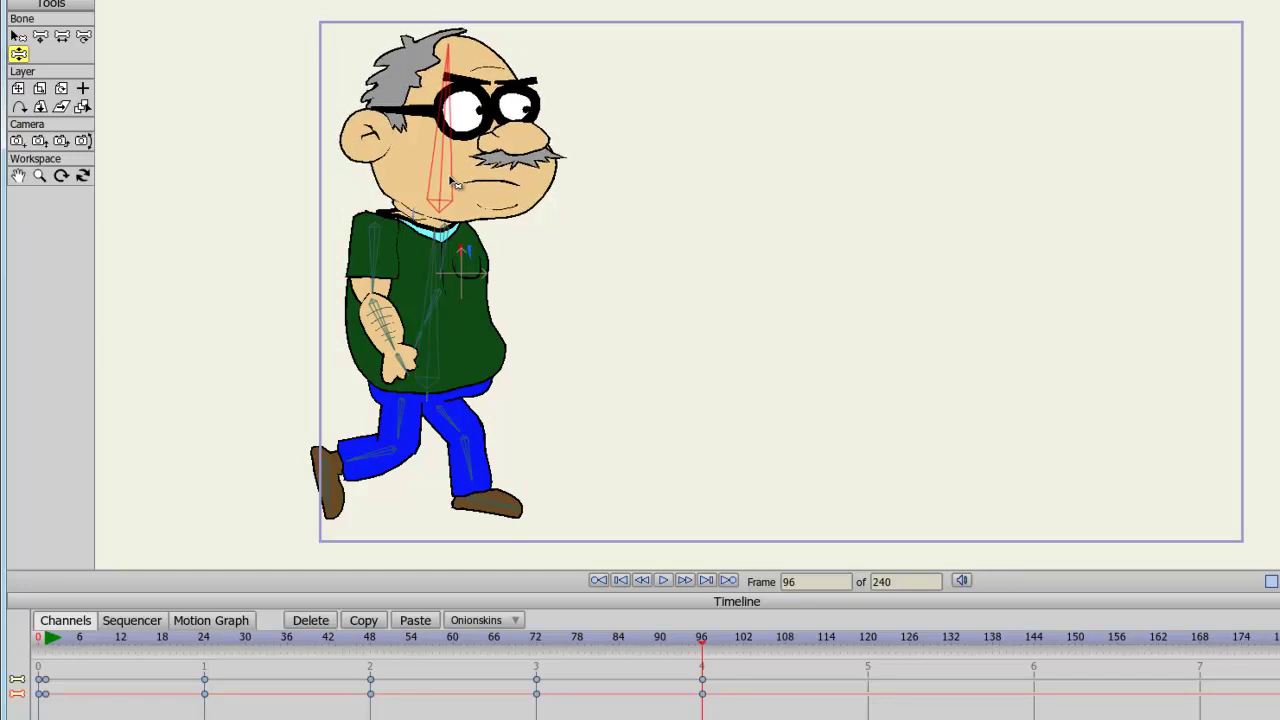
# Switch the Hand 2 layer inside Binek Side to Hand 1 at frame 1 and preview the walk
pyautogui.click(38, 638)
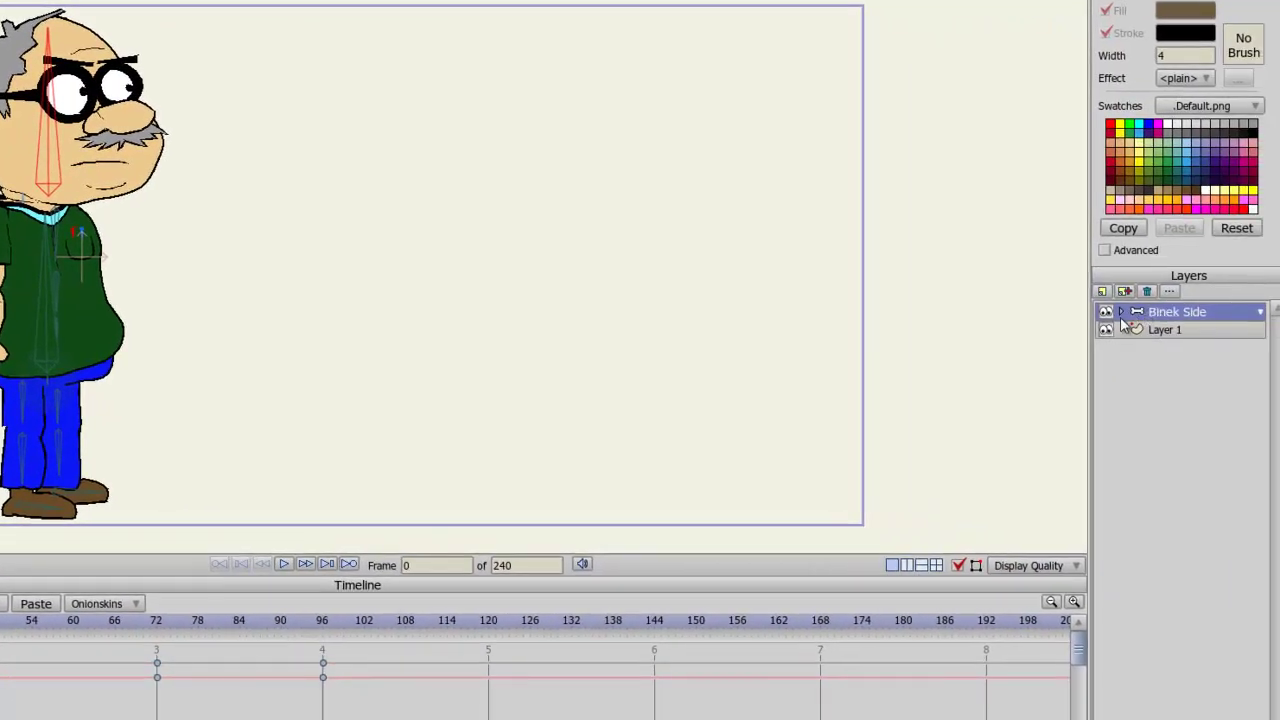
pyautogui.click(1121, 313)
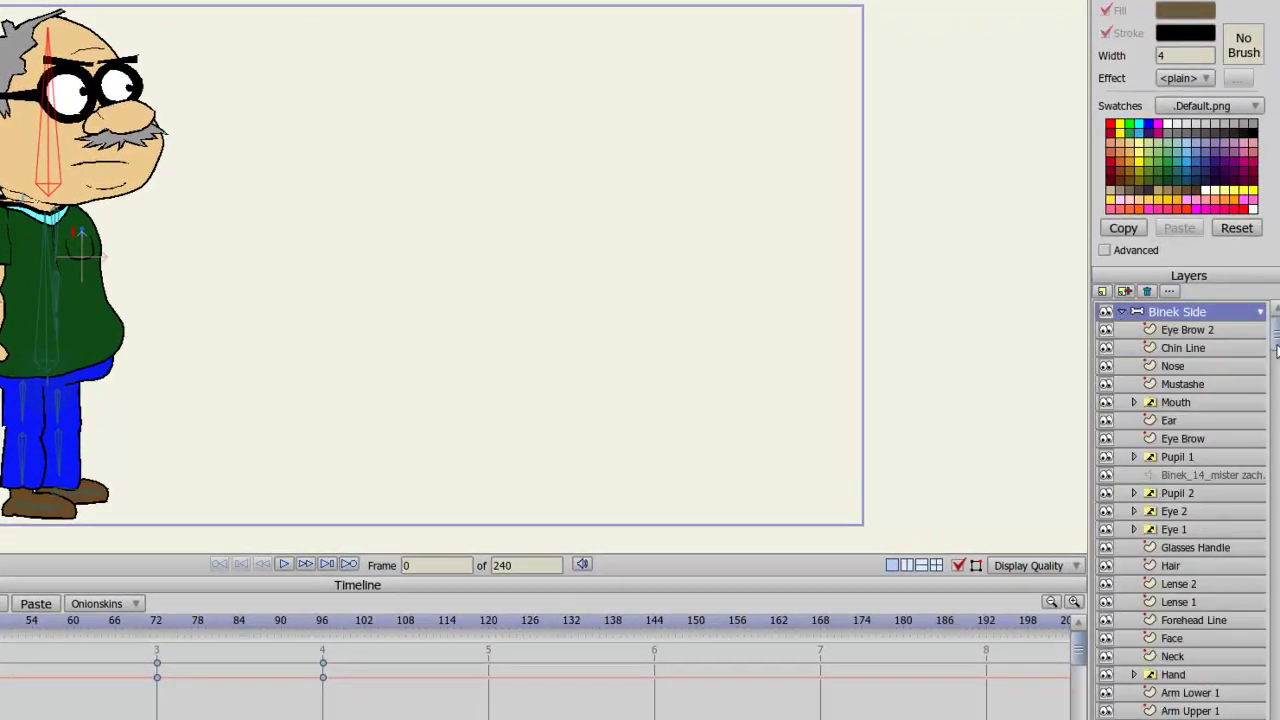
pyautogui.moveTo(1276, 346); pyautogui.dragTo(1276, 714)
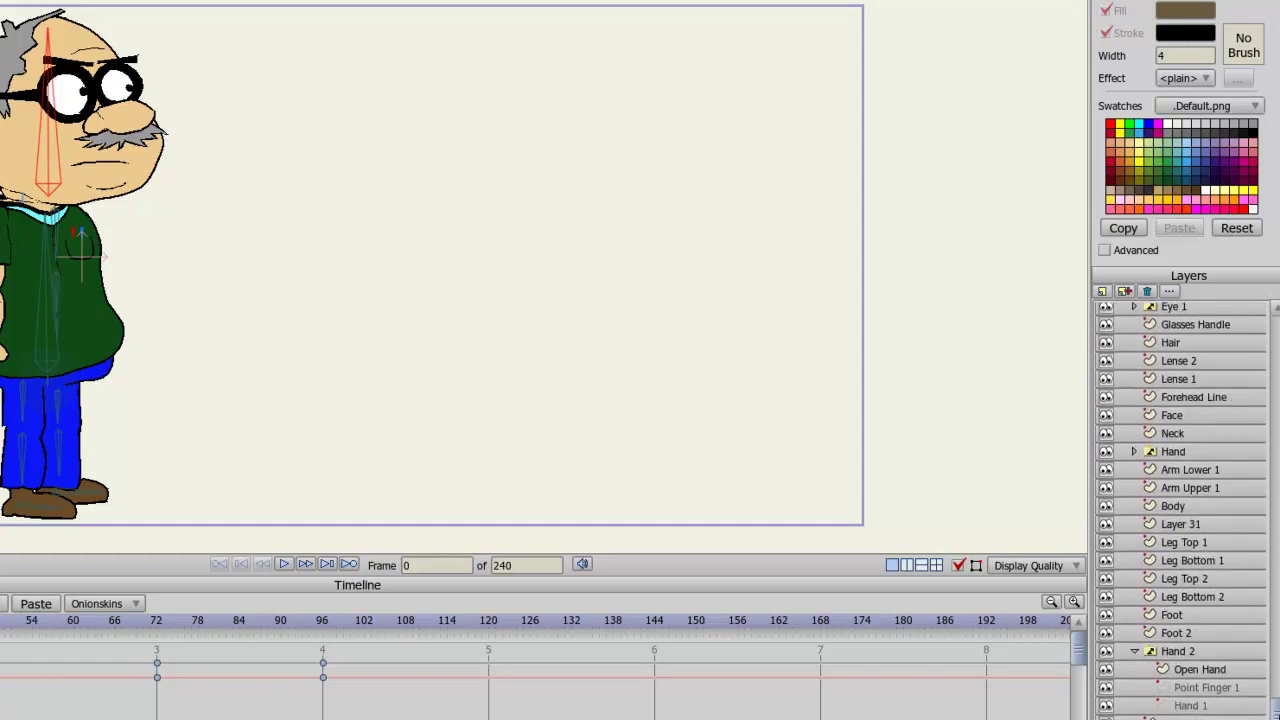
pyautogui.click(1188, 656)
pyautogui.press('Right')
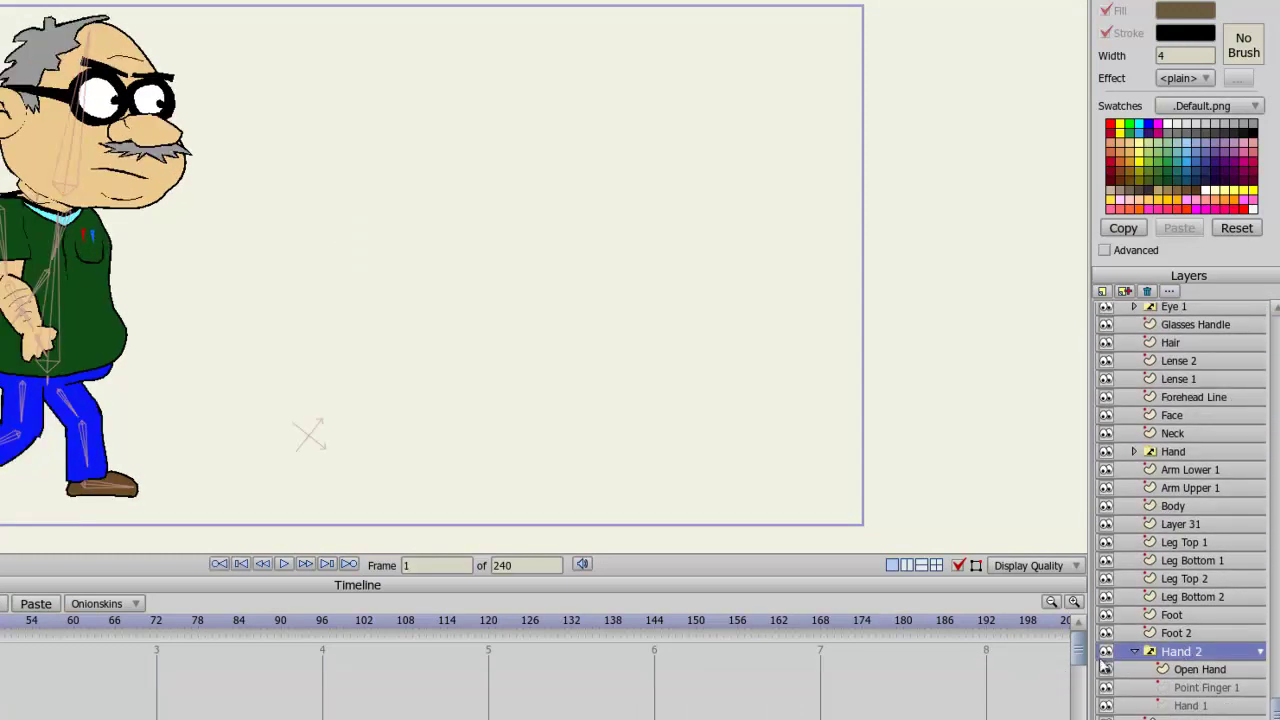
pyautogui.rightClick(1188, 661)
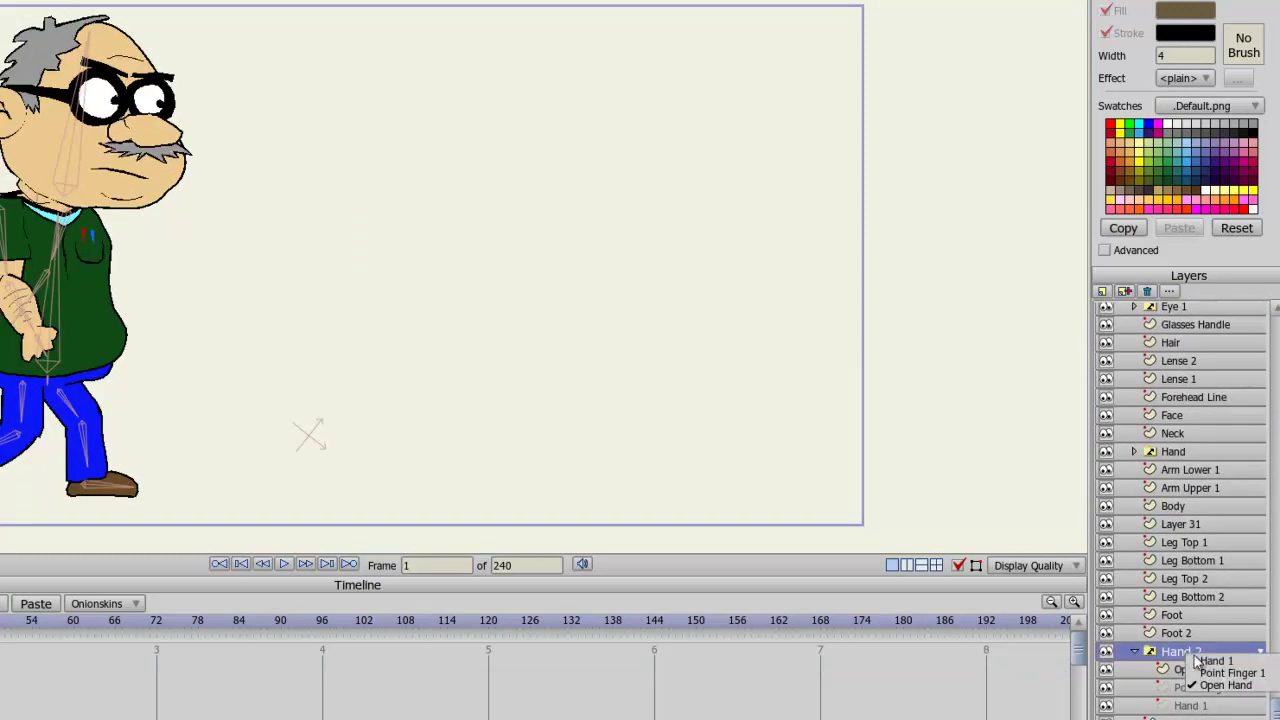
pyautogui.click(1200, 661)
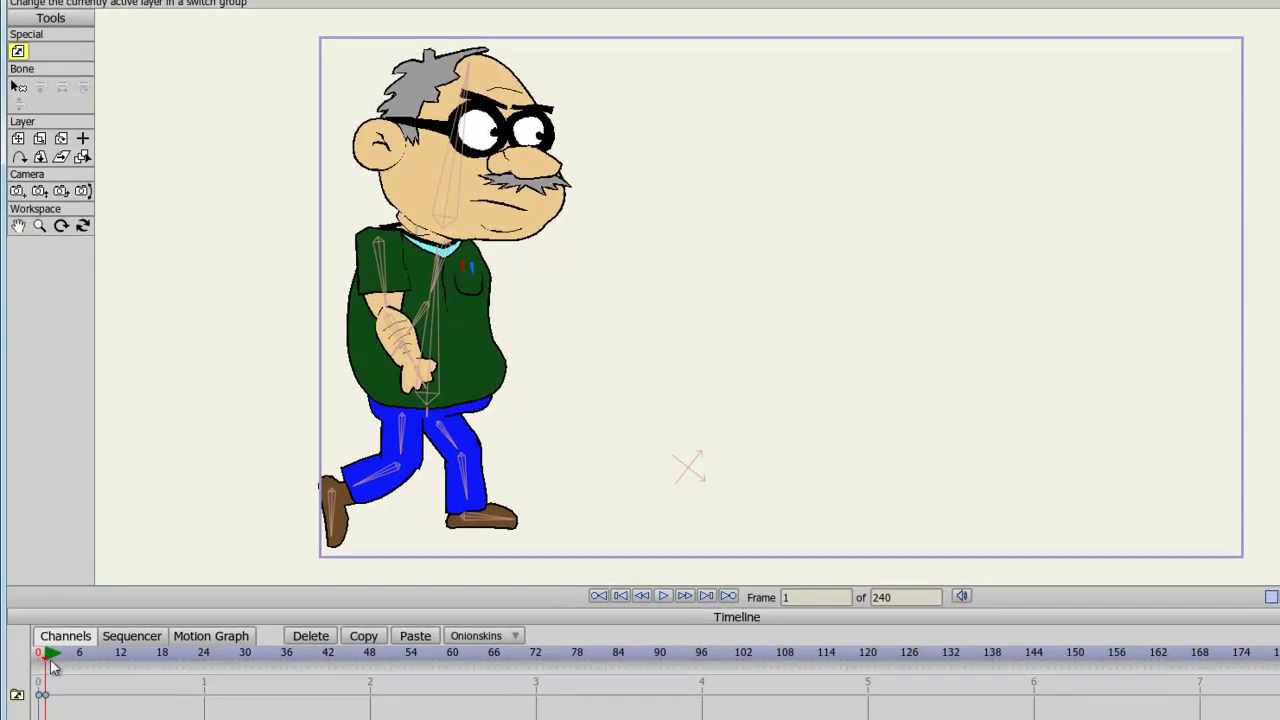
pyautogui.moveTo(50, 660); pyautogui.dragTo(571, 715)
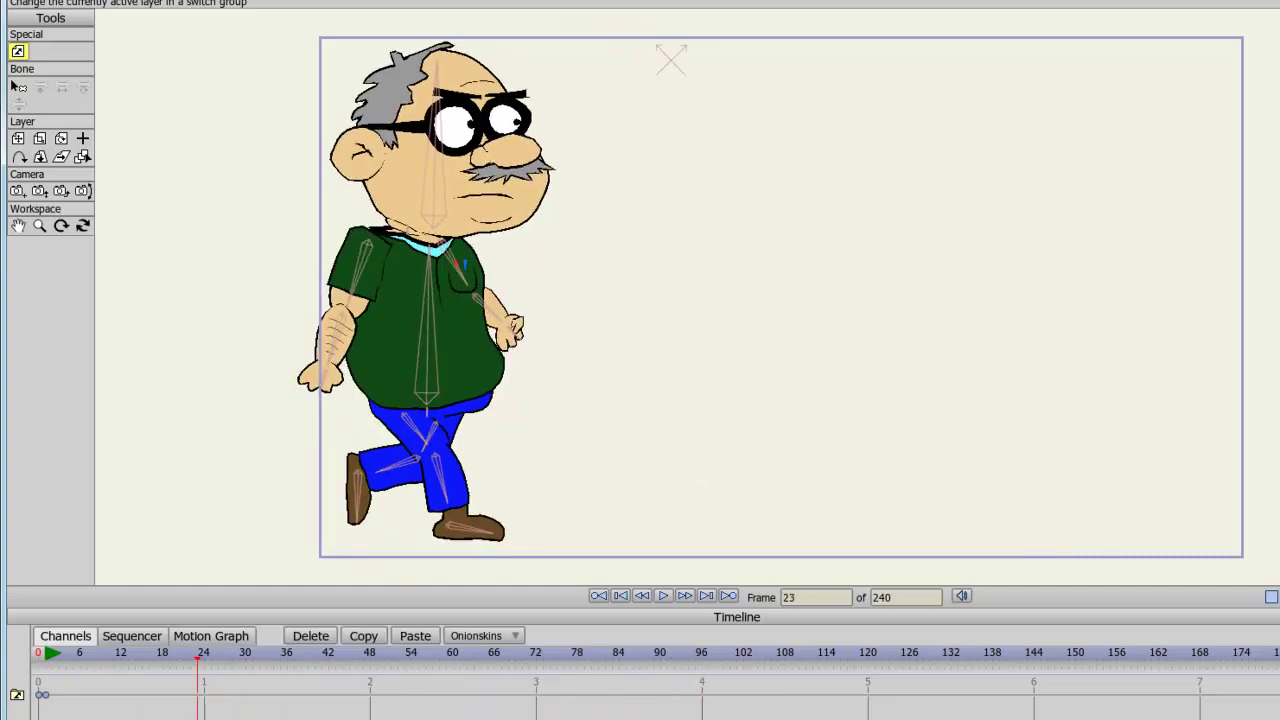
pyautogui.press('space')
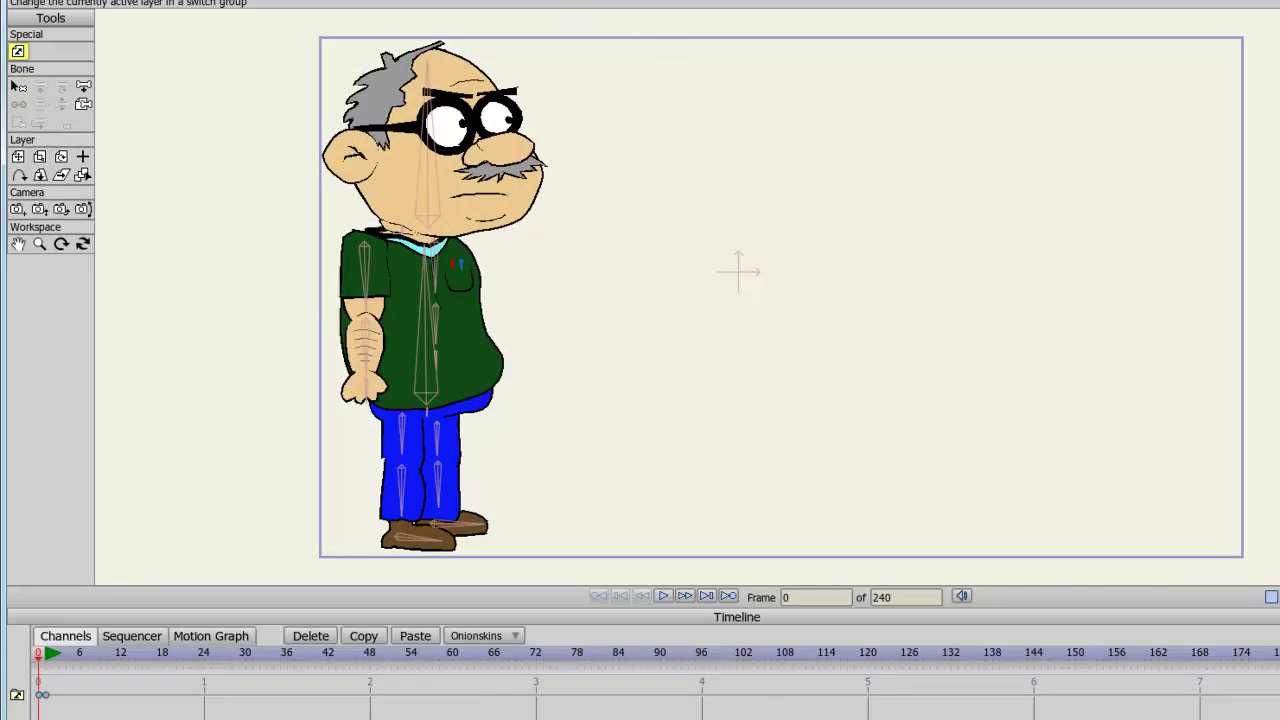
# Add a layer translation keyframe for the Binek Side bone layer at frame 1, keeping the character at its starting position
pyautogui.click(18, 157)
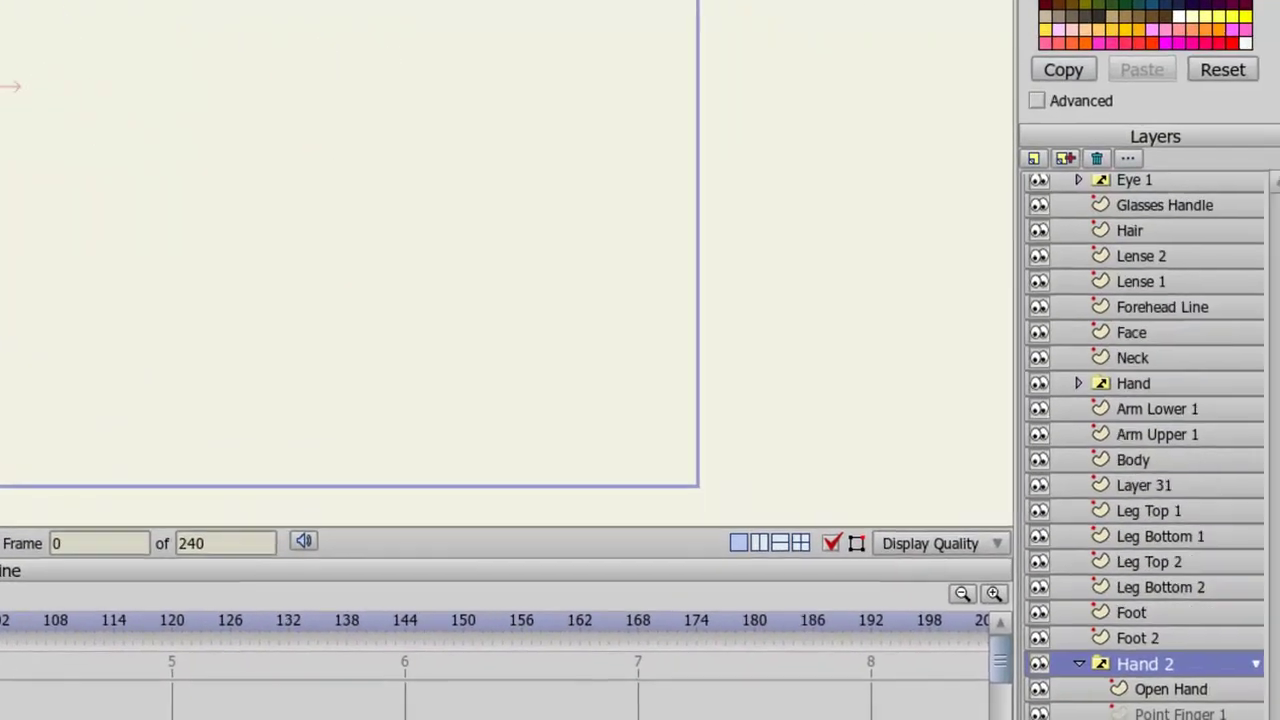
pyautogui.scroll(5, 1140, 446)
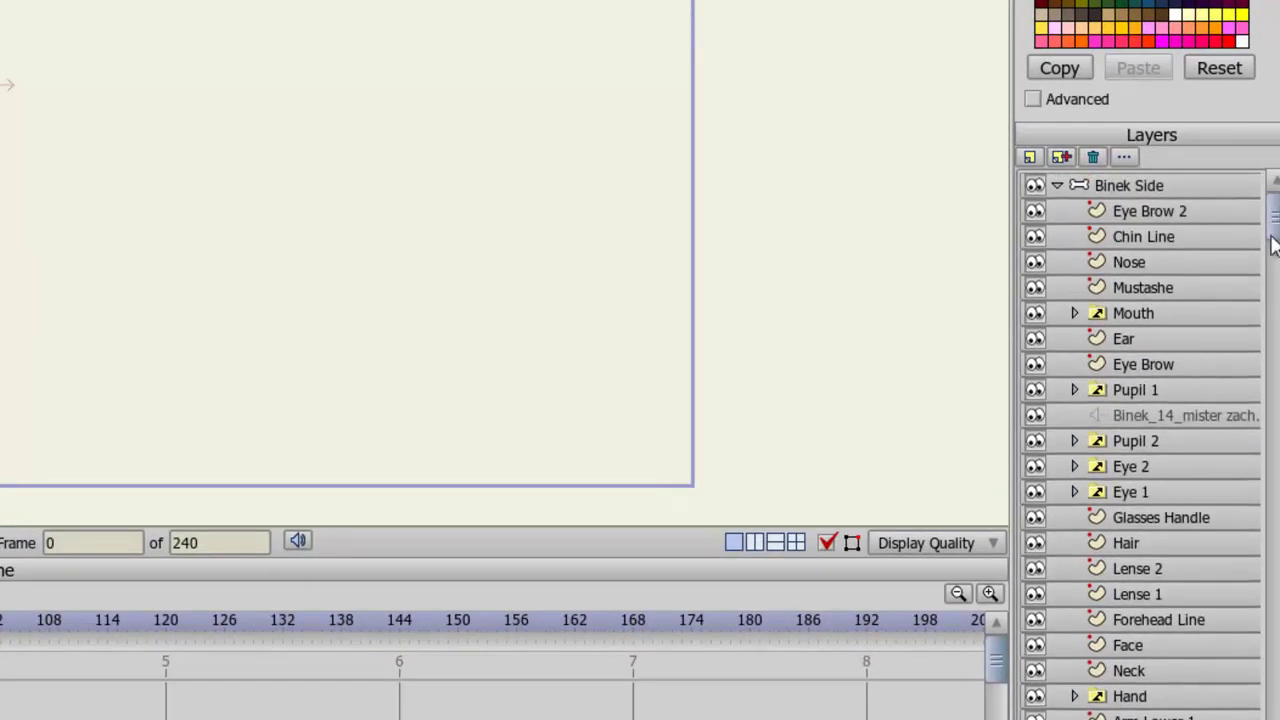
pyautogui.click(1124, 190)
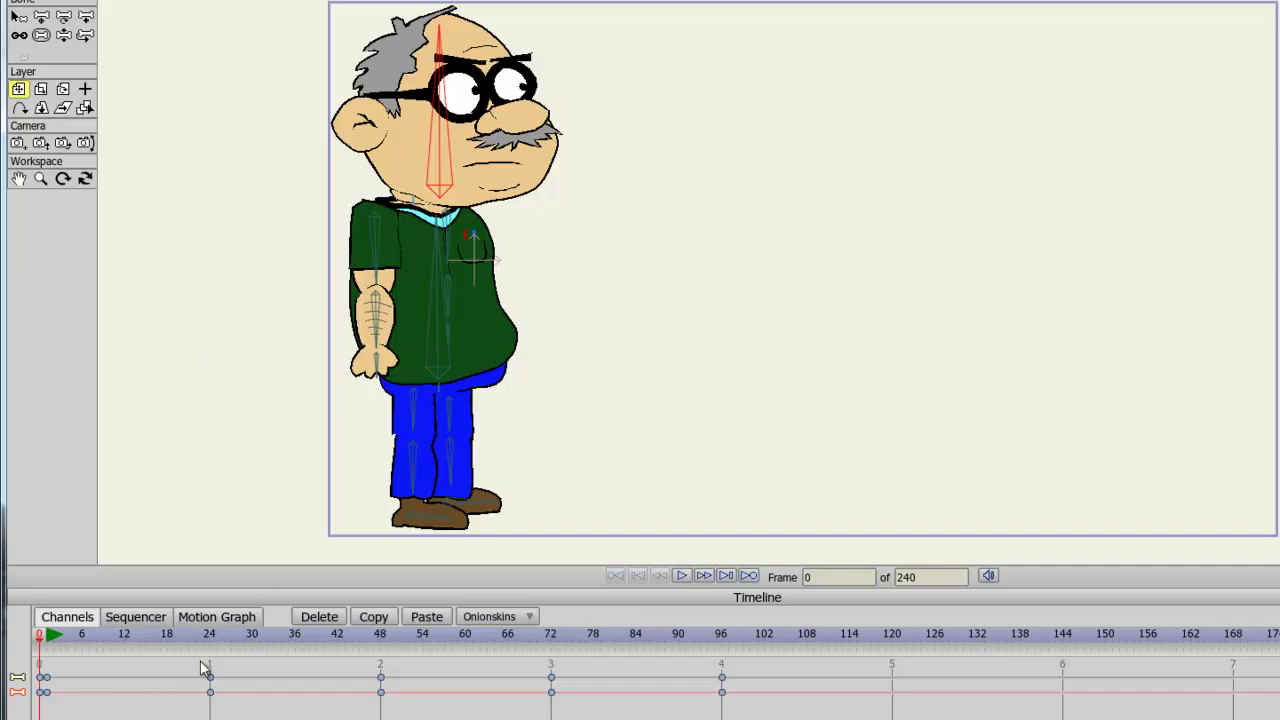
pyautogui.press('Right')
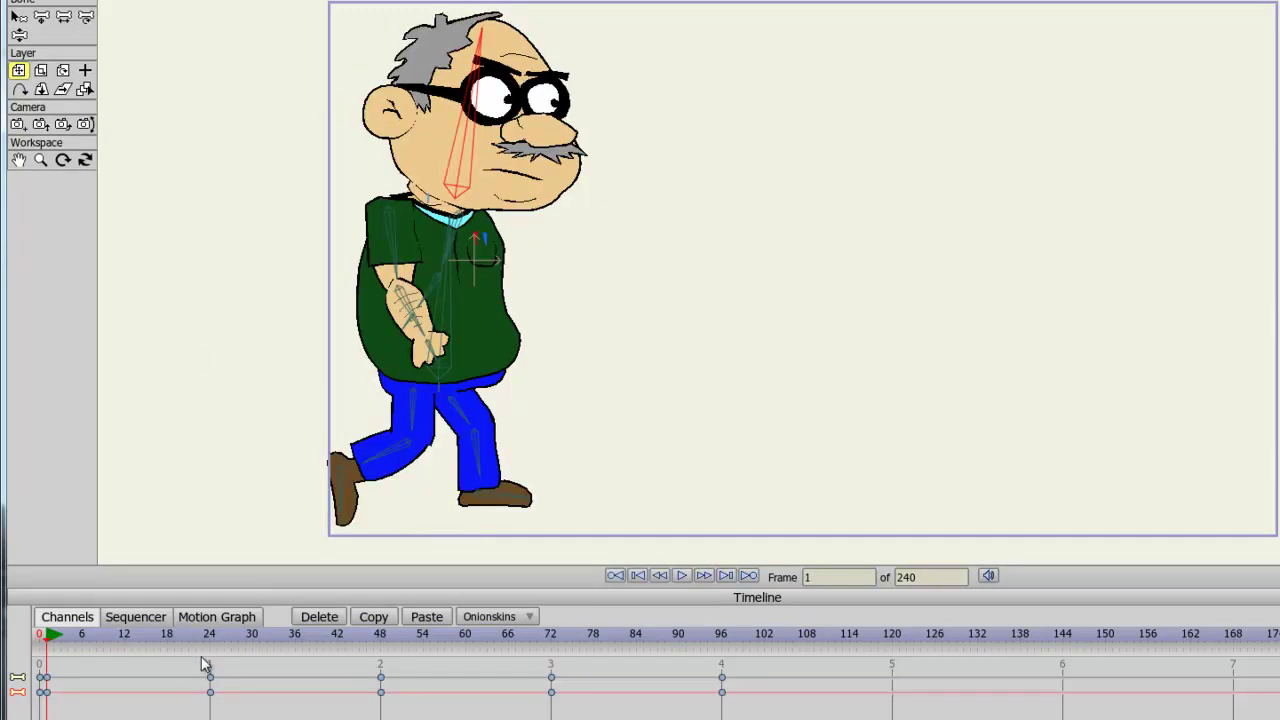
pyautogui.click(489, 342)
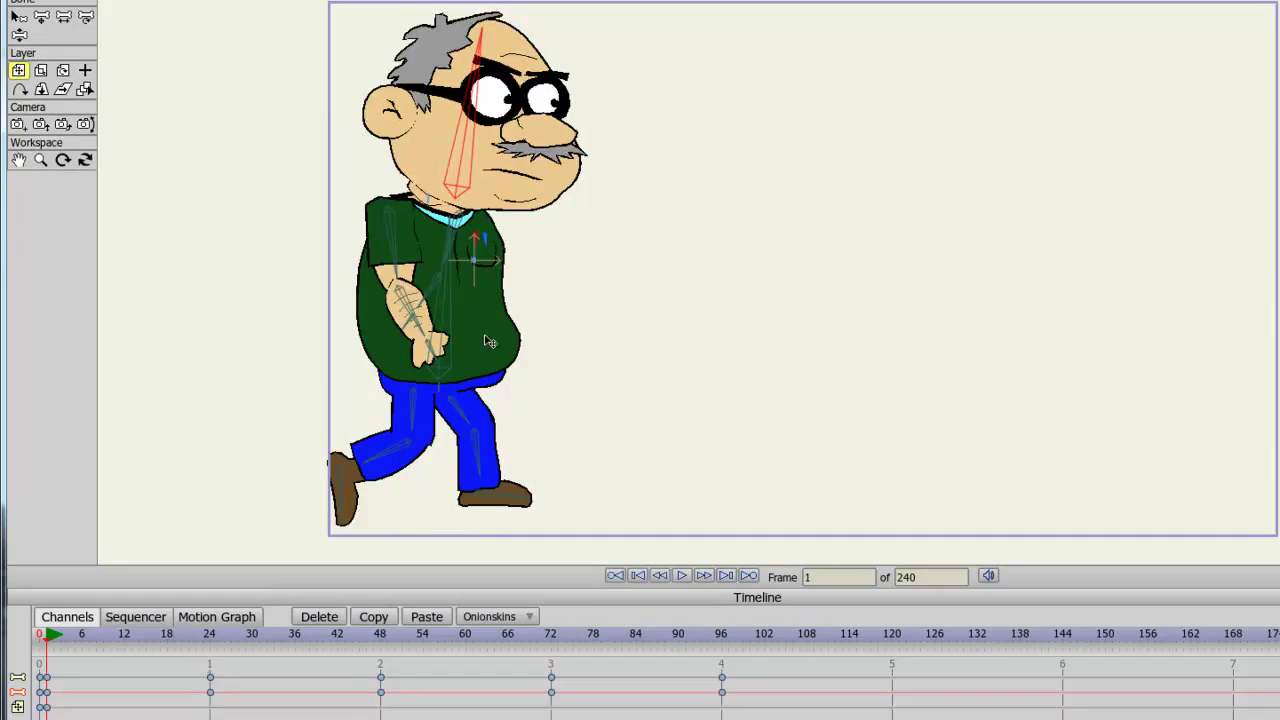
# At frame 96, move the Binek Side layer horizontally across the scene until the character overlaps the far edge of the camera frame
pyautogui.click(722, 641)
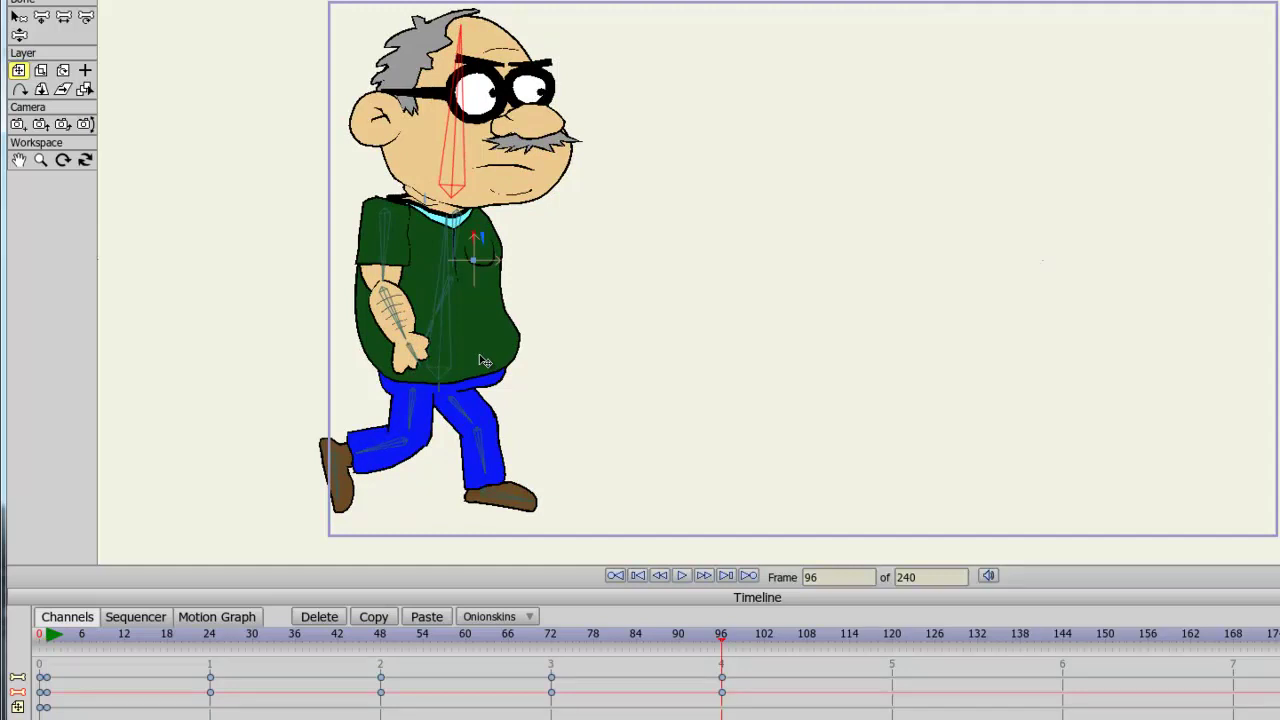
pyautogui.moveTo(484, 361); pyautogui.dragTo(1184, 371)
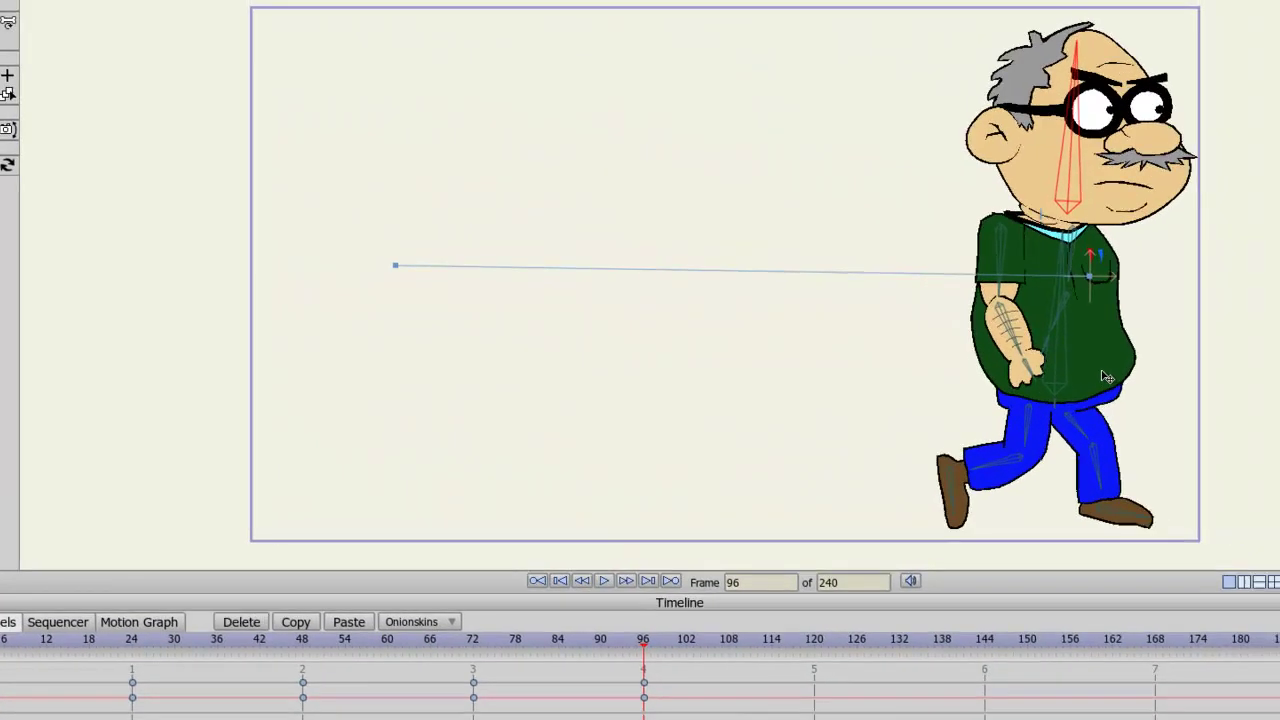
pyautogui.moveTo(1105, 376); pyautogui.dragTo(1264, 365)
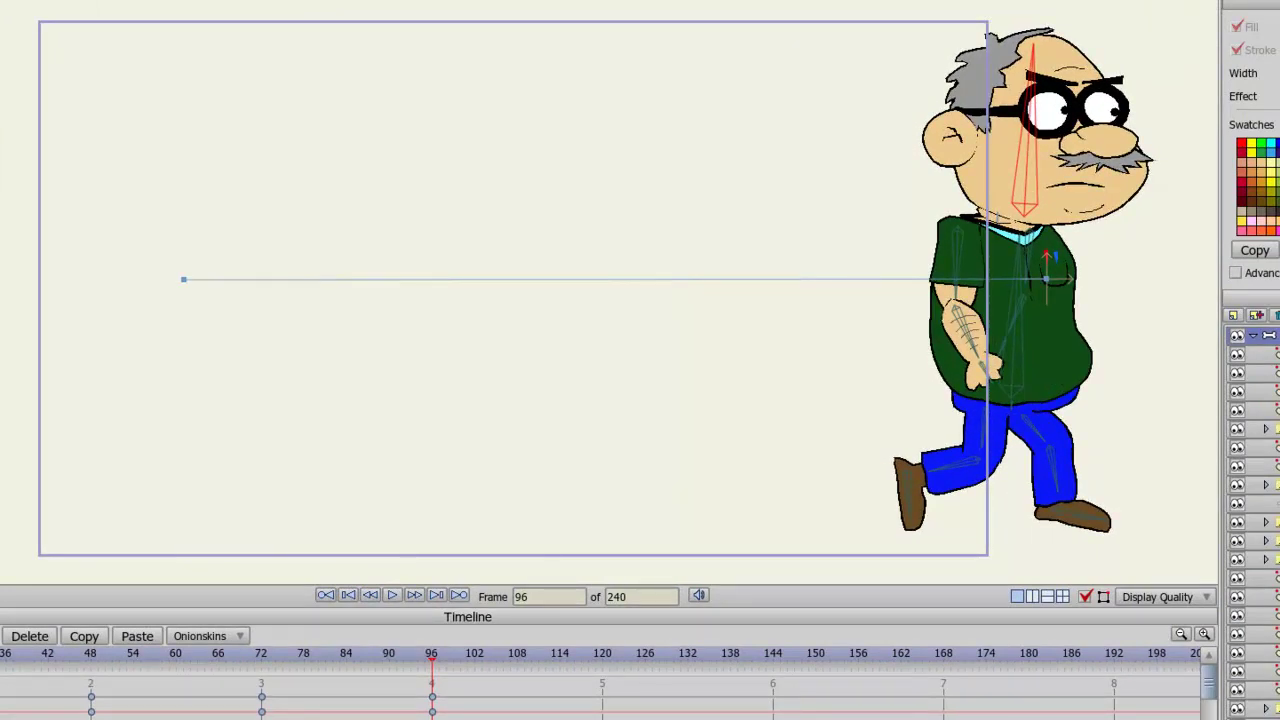
# Play the animation from the start twice to preview the character walking across the scene
pyautogui.press('Home')
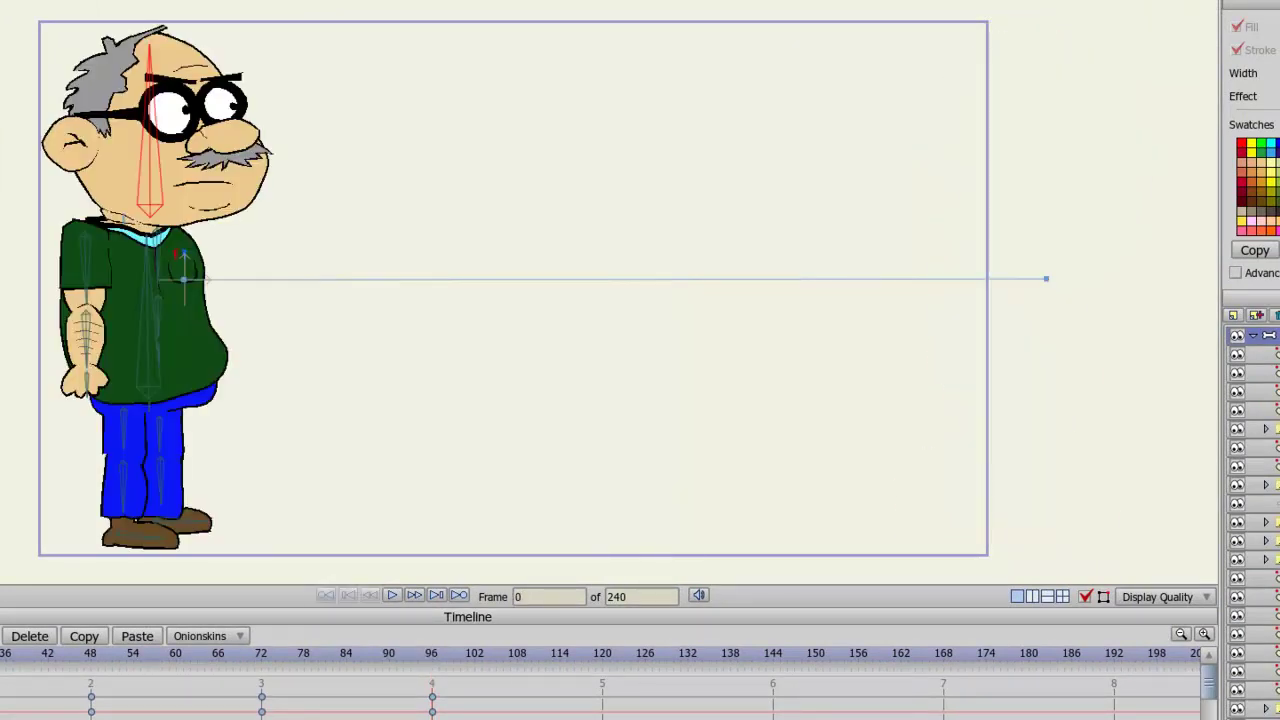
pyautogui.click(393, 598)
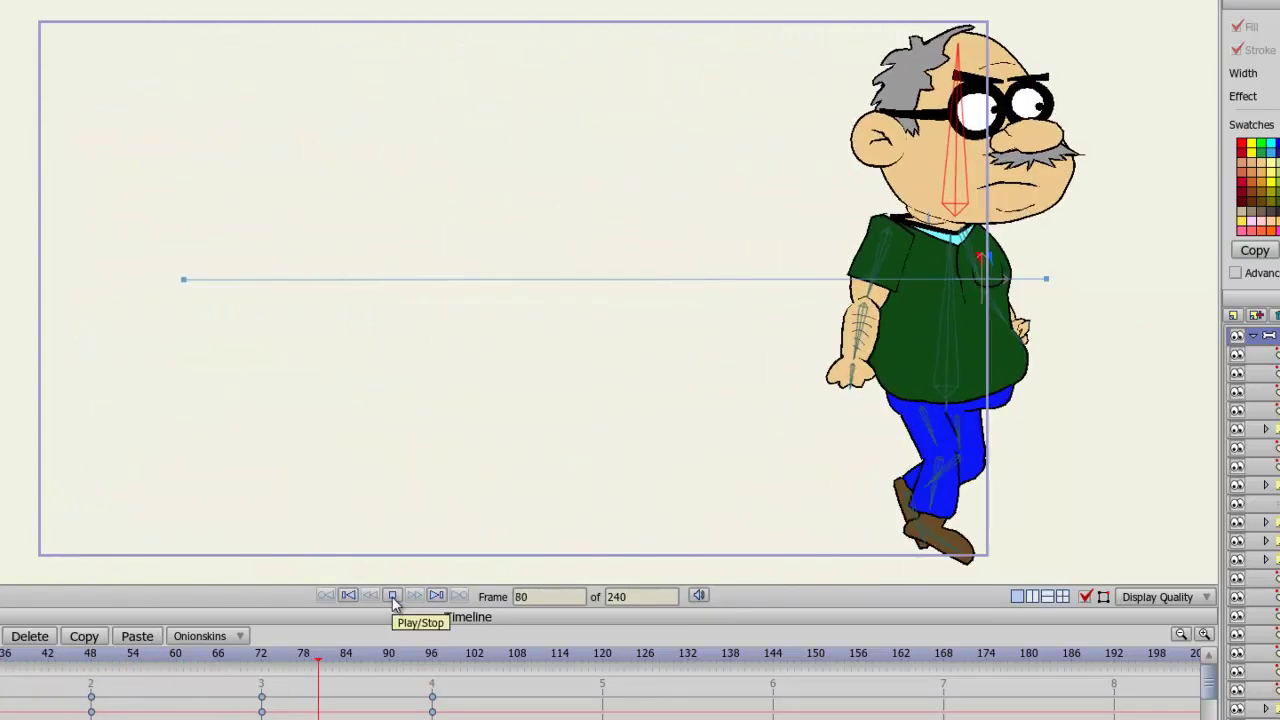
pyautogui.click(392, 596)
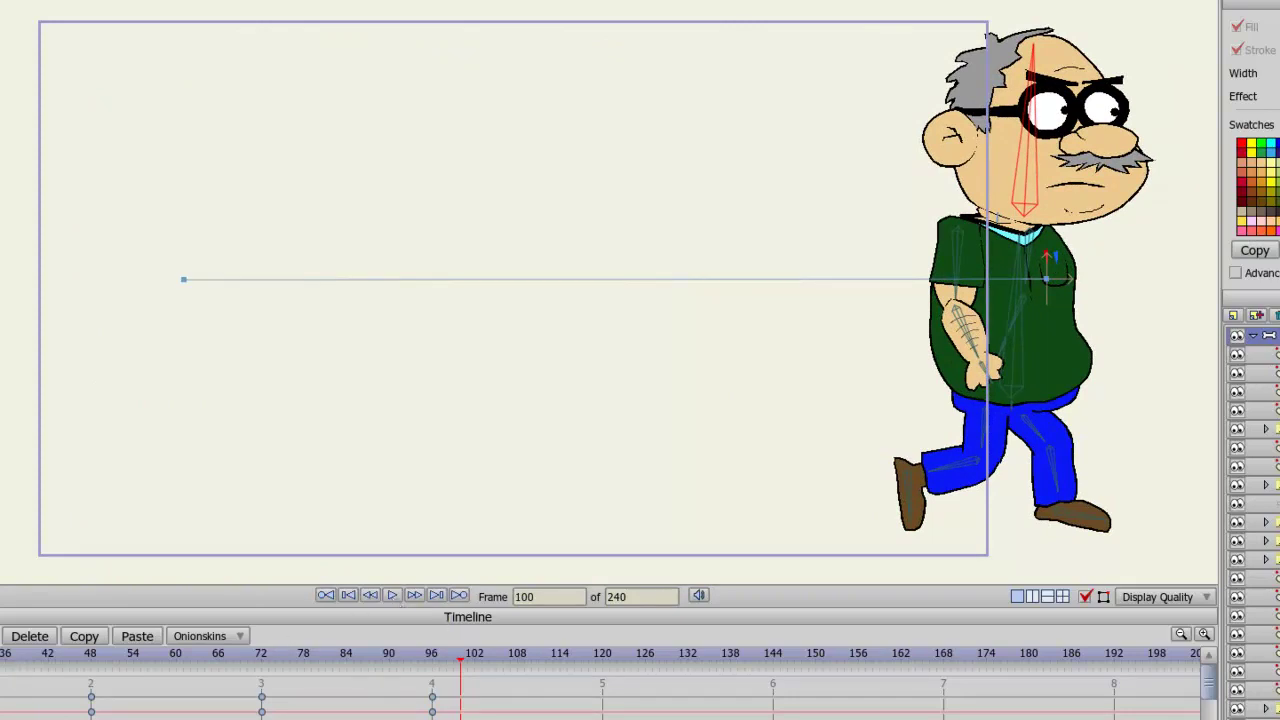
pyautogui.press('Home')
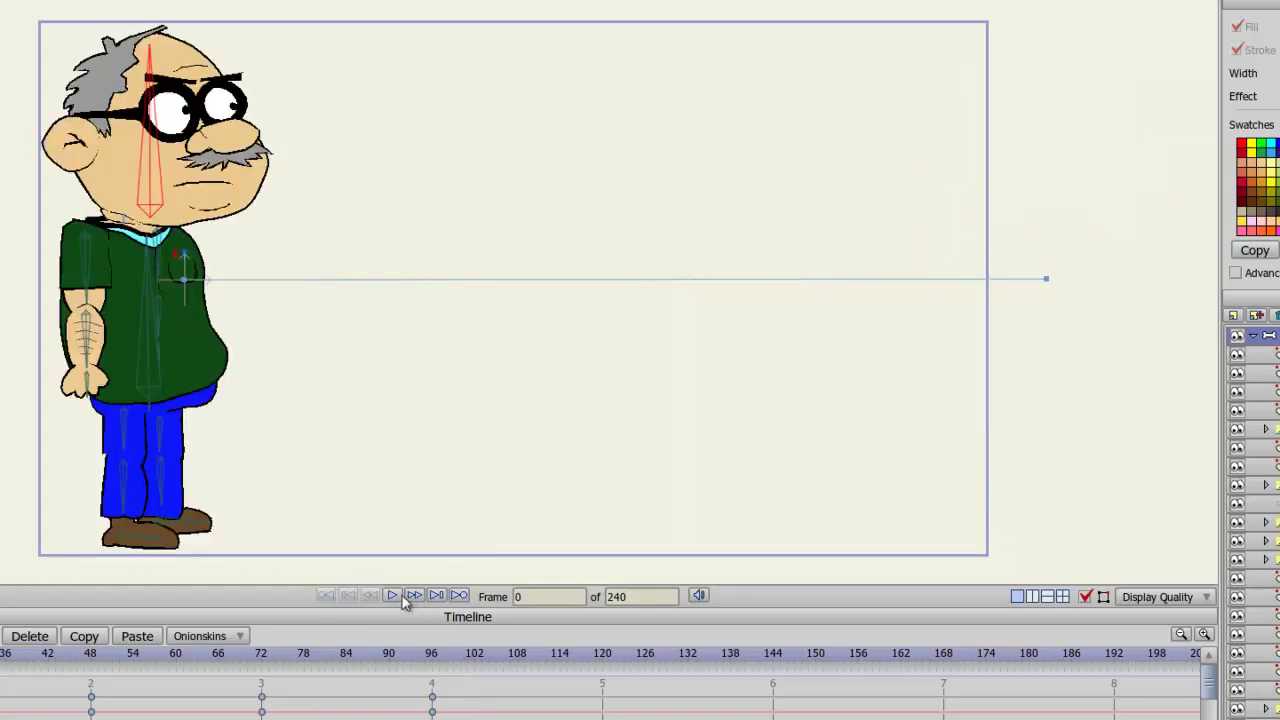
pyautogui.click(399, 597)
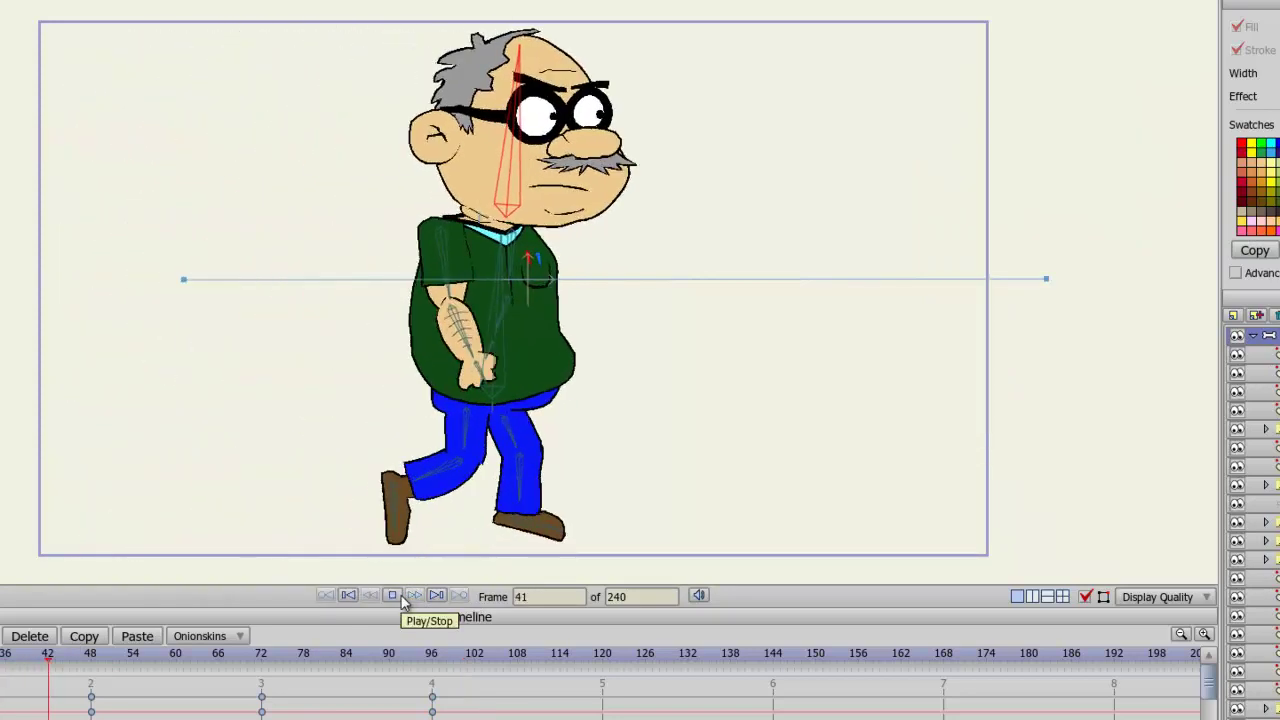
pyautogui.click(402, 598)
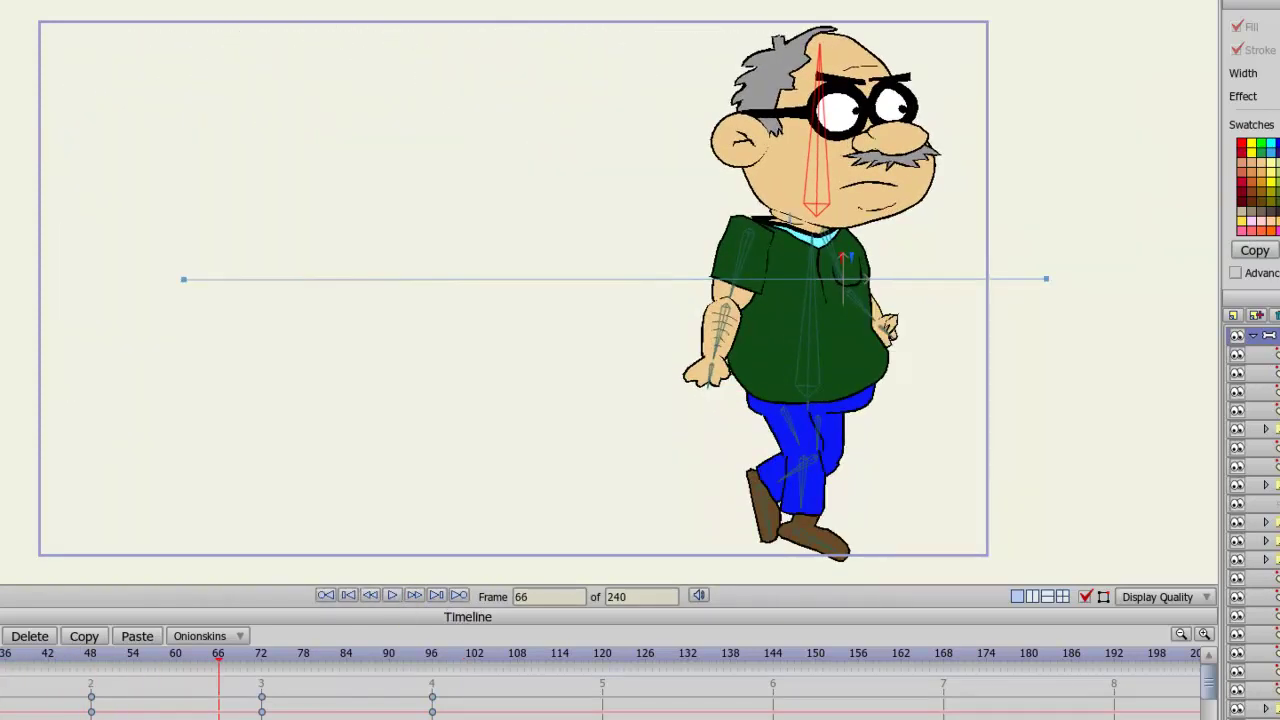
# Speed up the walk by moving the bone keyframes at 24, 48 and 72 to frames 15, 29 and 42, and the frame 96 keys earlier
pyautogui.hotkey('shift', 'ctrl', 'Left')
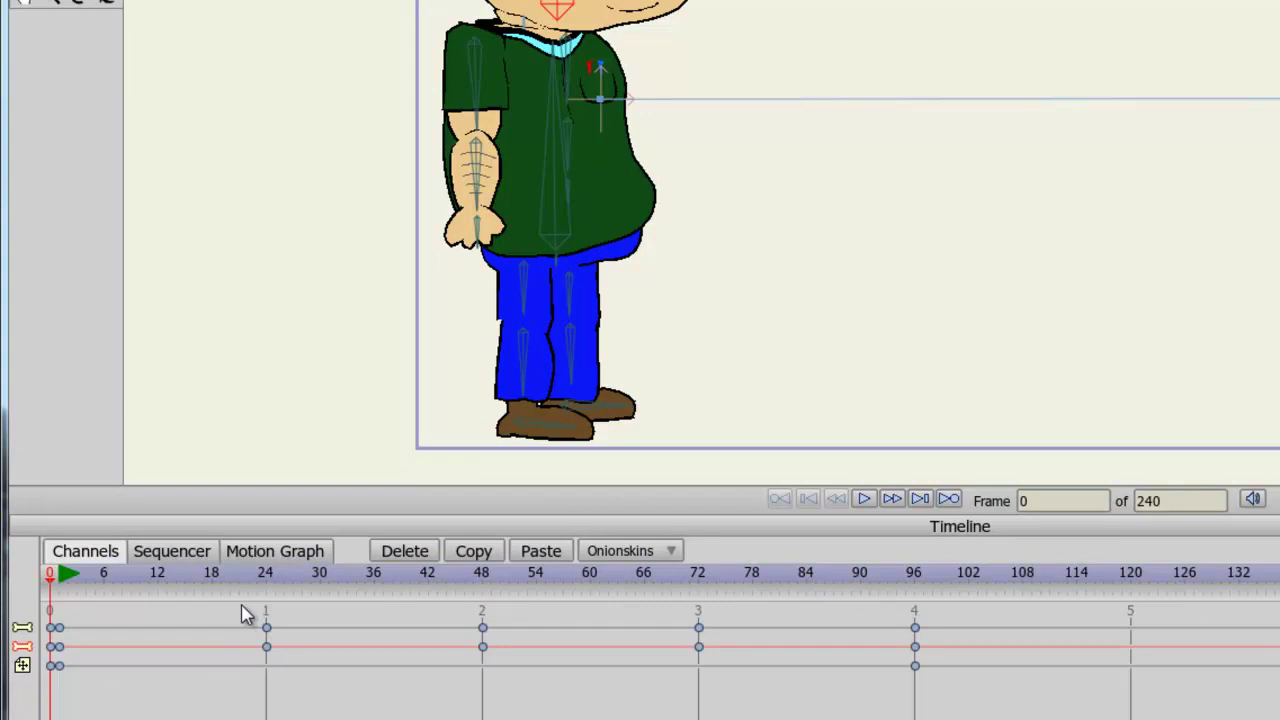
pyautogui.moveTo(243, 614); pyautogui.dragTo(186, 657)
pyautogui.moveTo(420, 618); pyautogui.dragTo(314, 663)
pyautogui.moveTo(642, 604); pyautogui.dragTo(432, 652)
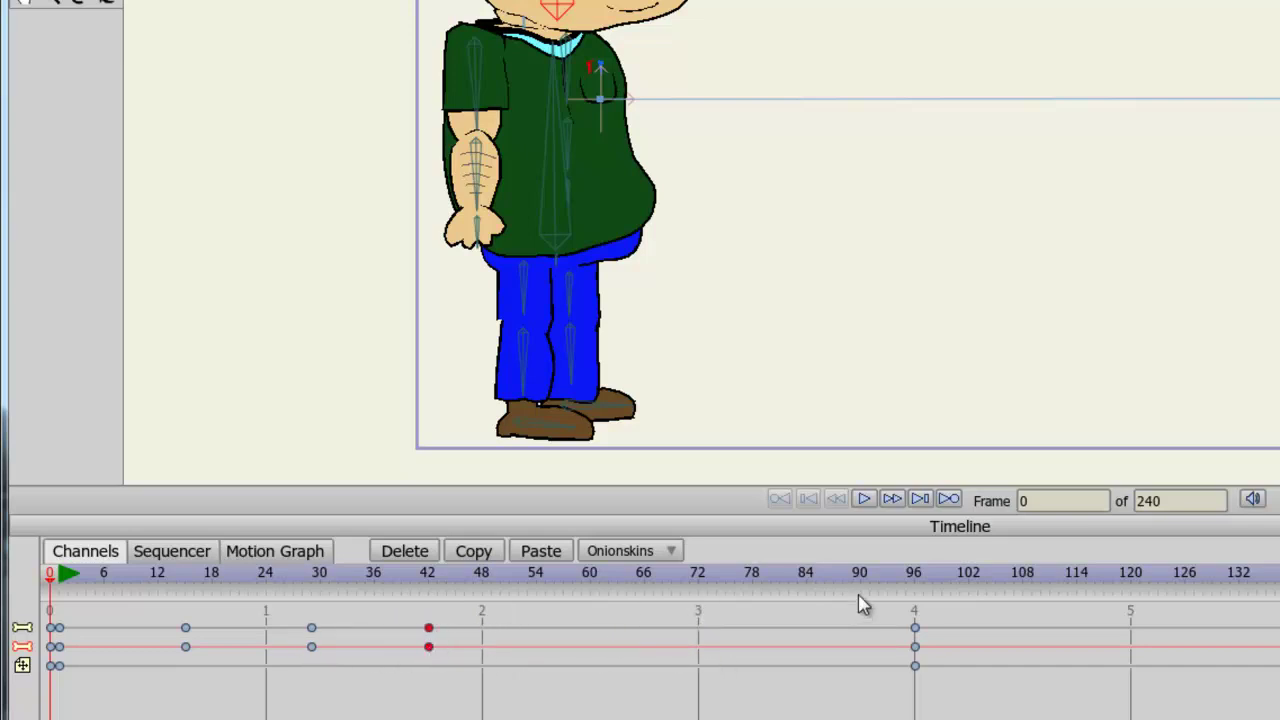
pyautogui.moveTo(938, 674)
pyautogui.mouseDown()
pyautogui.moveTo(890, 614)
pyautogui.moveTo(930, 658)
pyautogui.moveTo(535, 630)
pyautogui.mouseUp()
pyautogui.moveTo(915, 668); pyautogui.dragTo(528, 676)
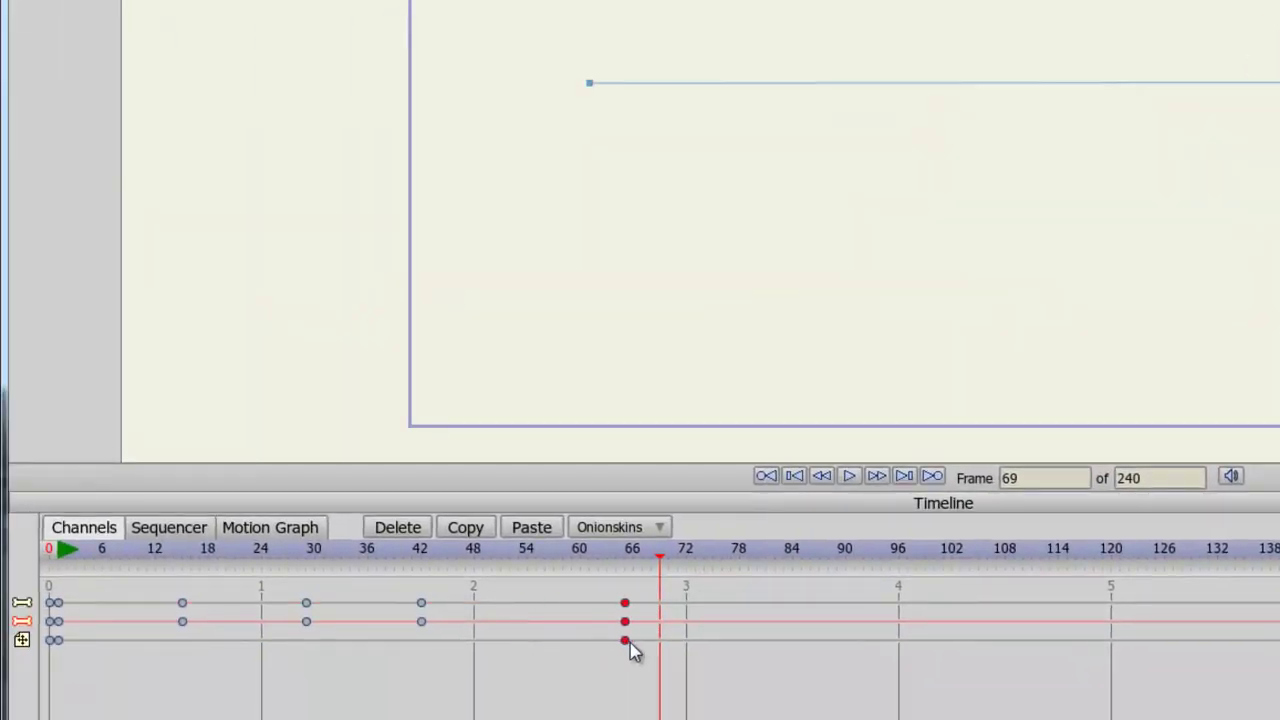
# Respace the last three keyframe groups evenly at frames 33, 48 and 66, and replay the walk from frame 0
pyautogui.moveTo(626, 640); pyautogui.dragTo(635, 643)
pyautogui.click(421, 604)
pyautogui.moveTo(421, 627); pyautogui.dragTo(479, 628)
pyautogui.moveTo(309, 622); pyautogui.dragTo(345, 624)
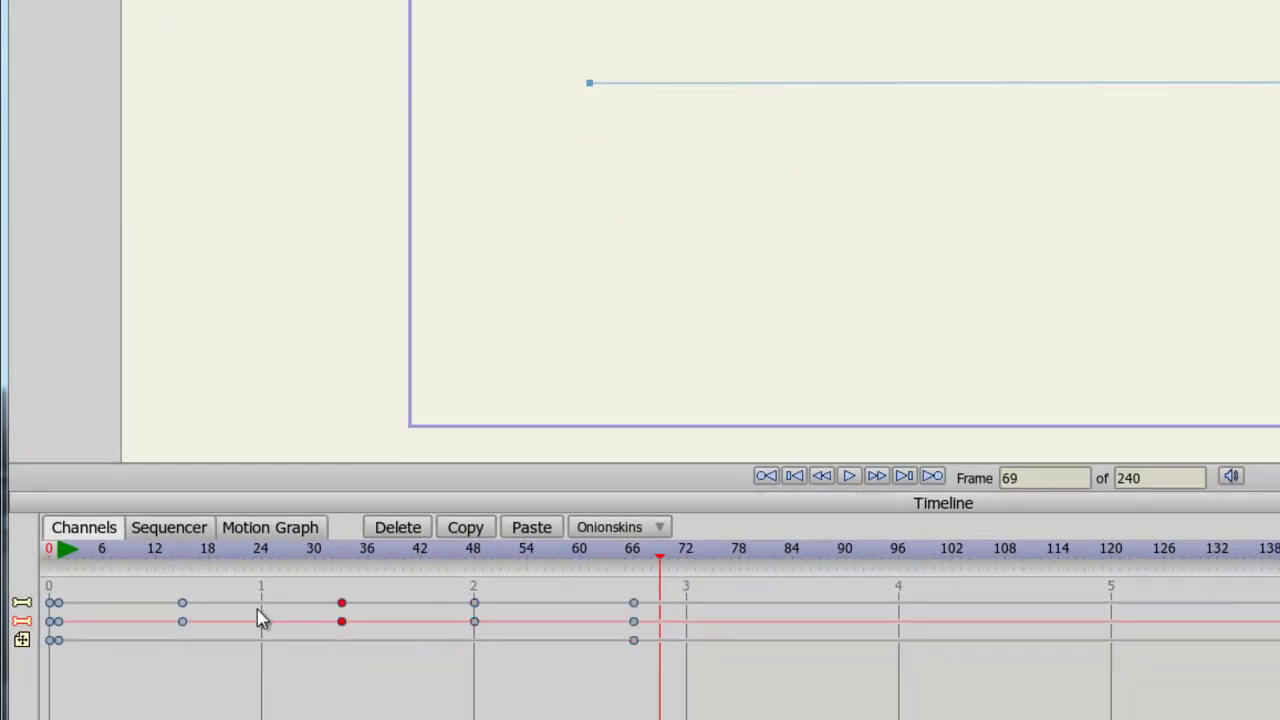
pyautogui.click(49, 553)
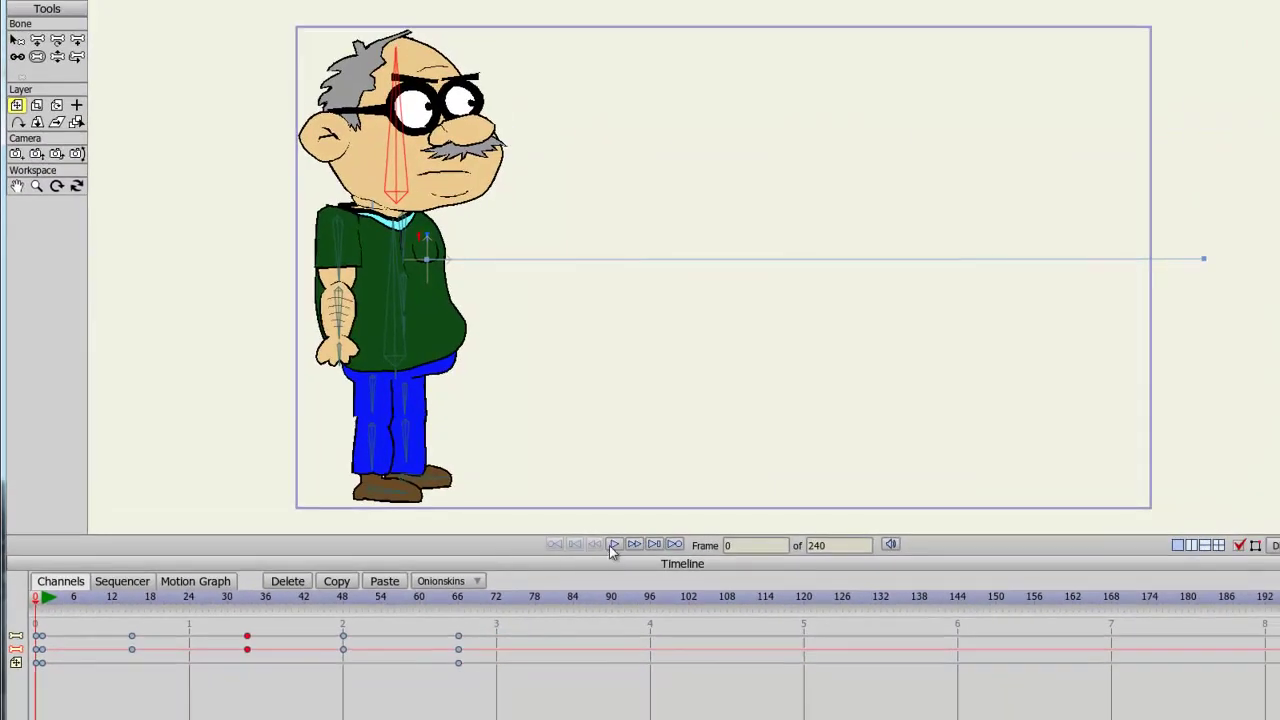
pyautogui.click(614, 545)
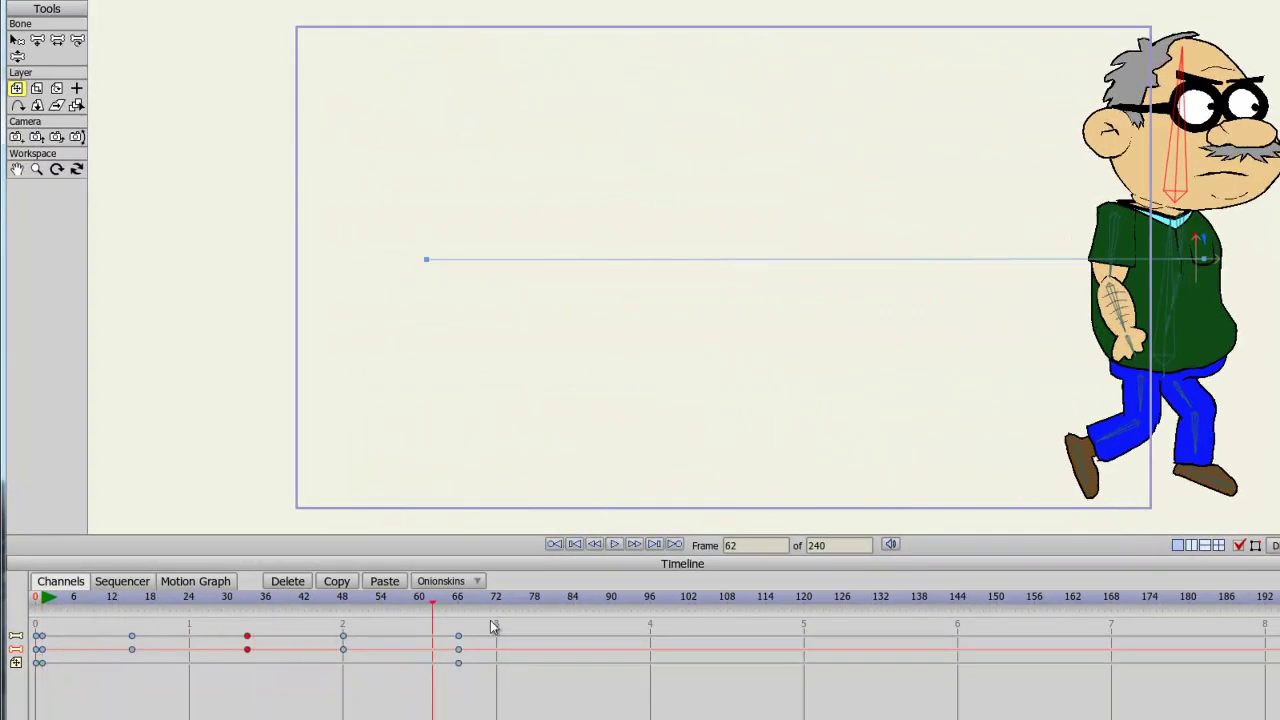
# At frame 66, pose the leg, foot and arm bones so the character stands upright with straight legs and lowered arms
pyautogui.moveTo(440, 610); pyautogui.dragTo(460, 630)
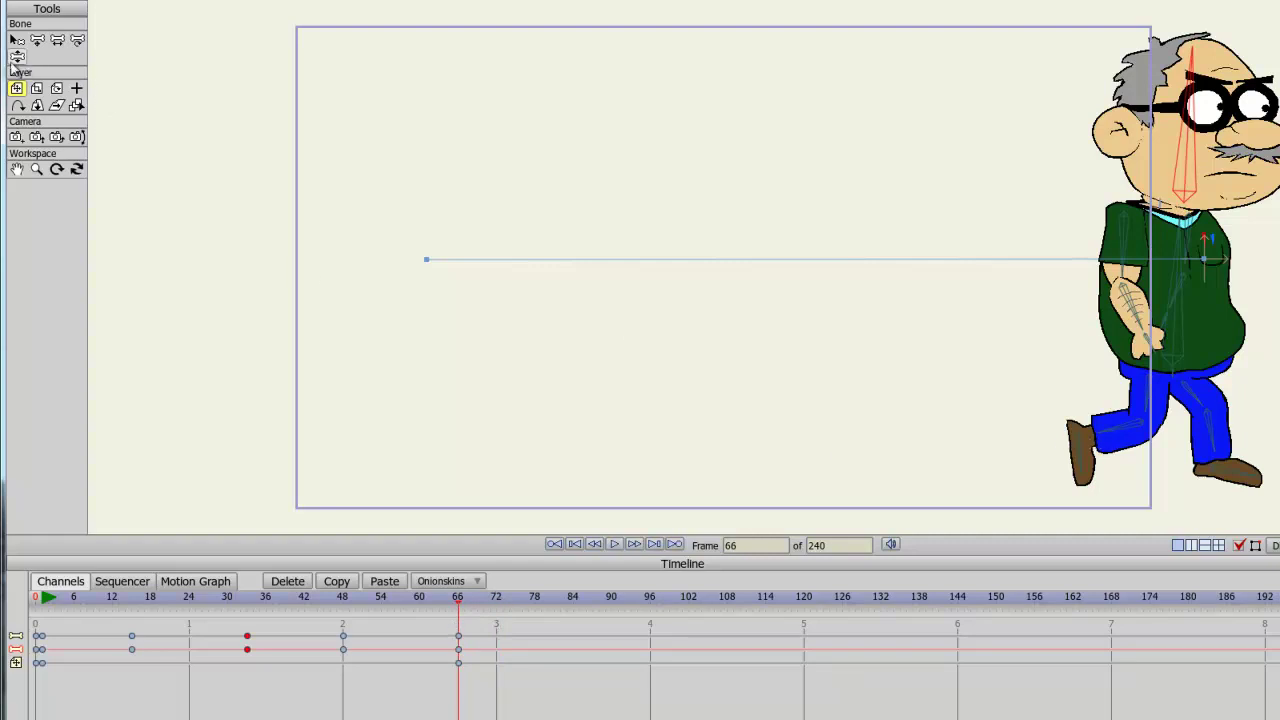
pyautogui.click(17, 58)
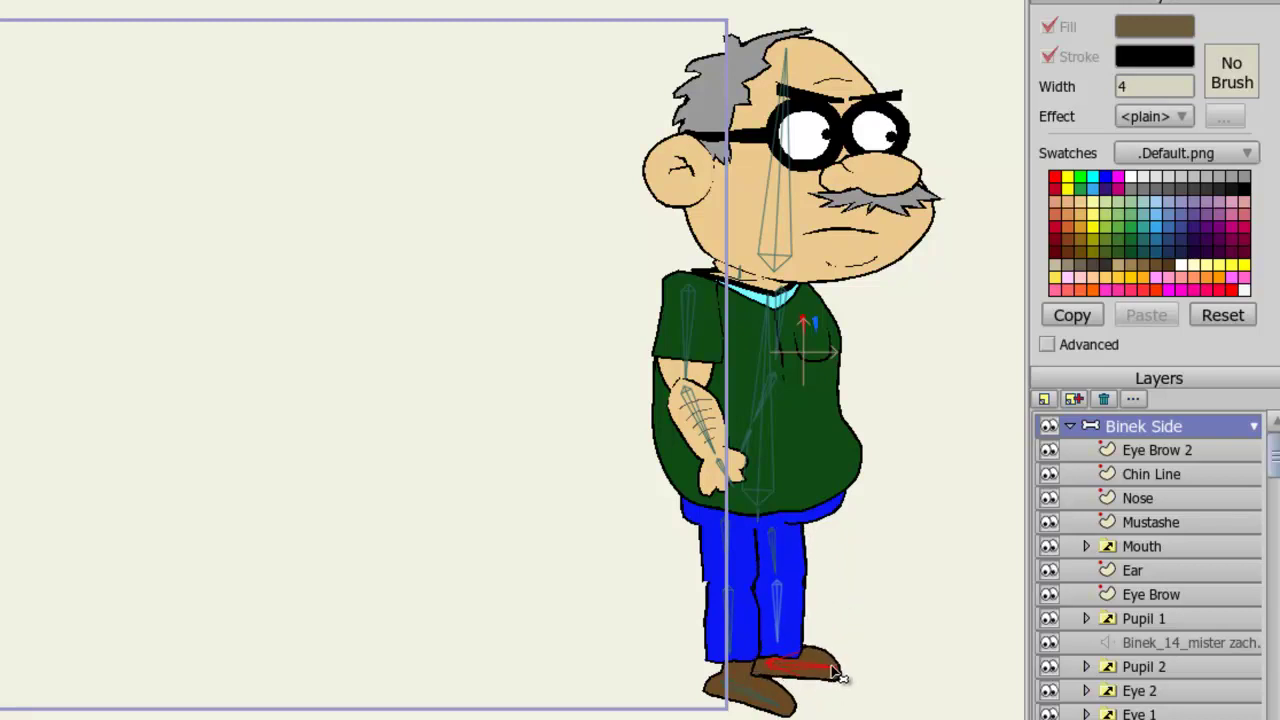
pyautogui.moveTo(722, 606); pyautogui.dragTo(718, 655)
pyautogui.moveTo(768, 703)
pyautogui.mouseDown()
pyautogui.moveTo(773, 672)
pyautogui.moveTo(774, 685)
pyautogui.mouseUp()
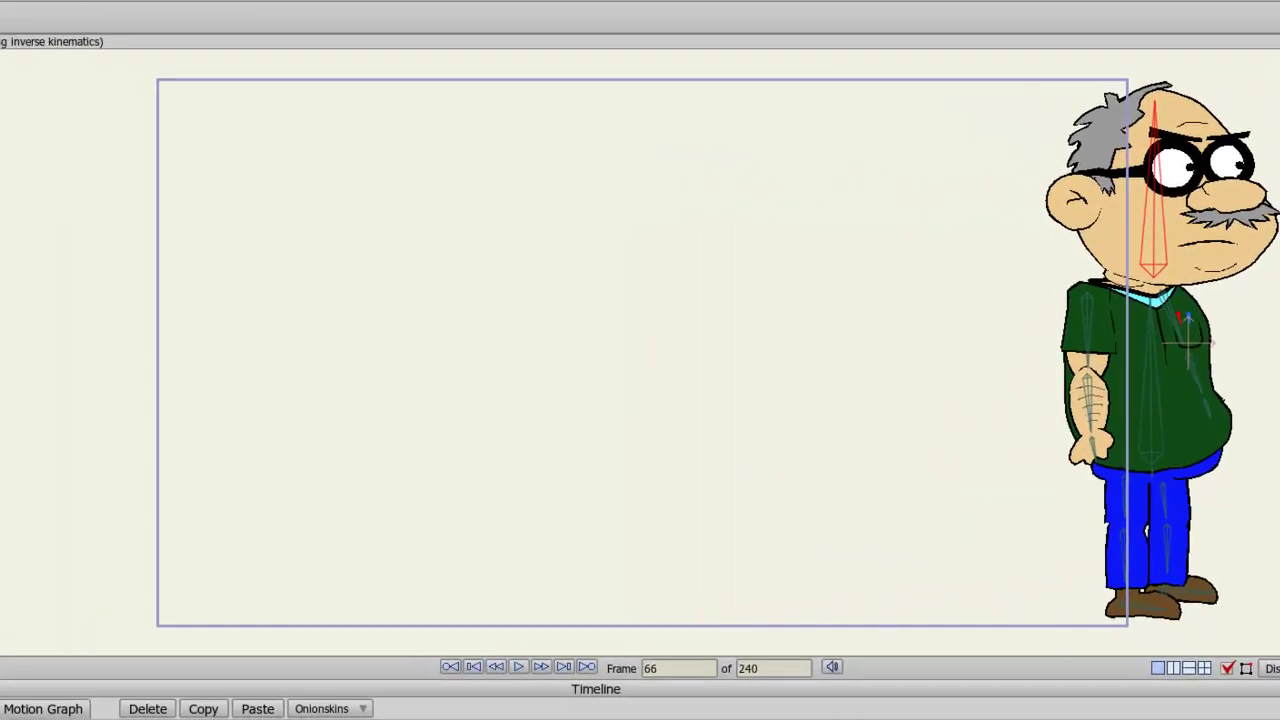
# Play the animation from frame 0 to check the walk through to the standing pose
pyautogui.press('Home')
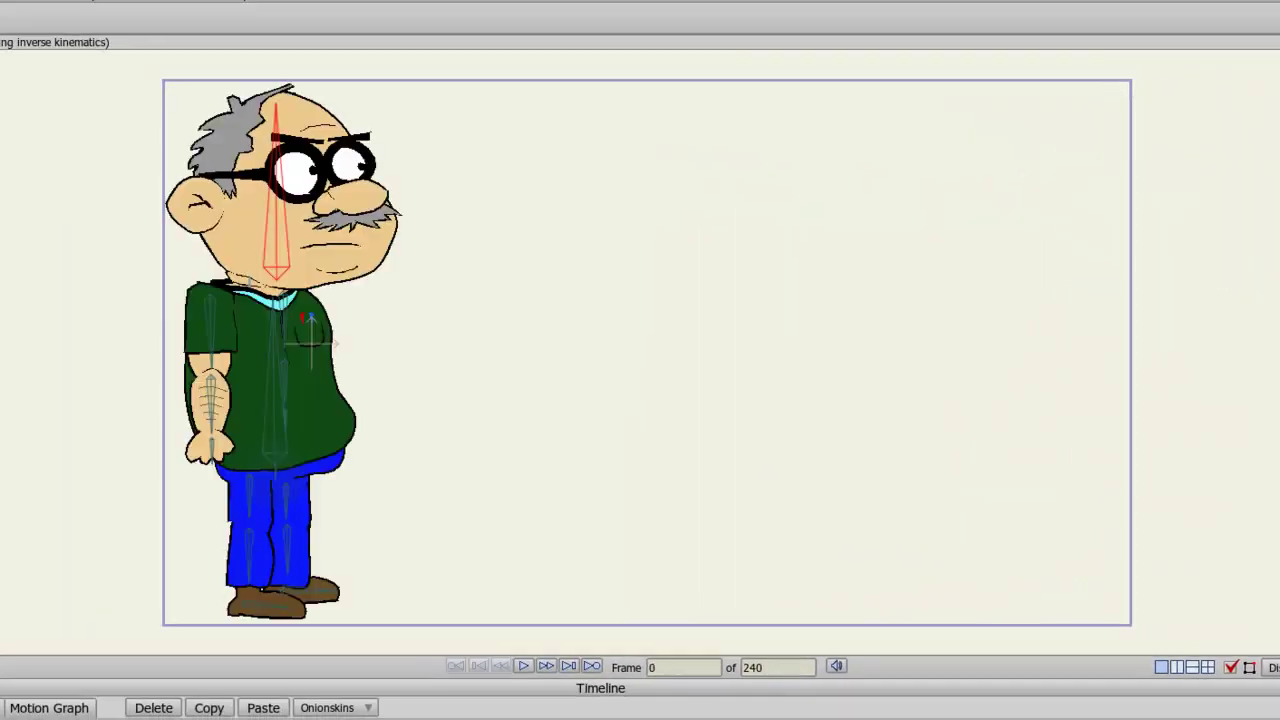
pyautogui.click(528, 668)
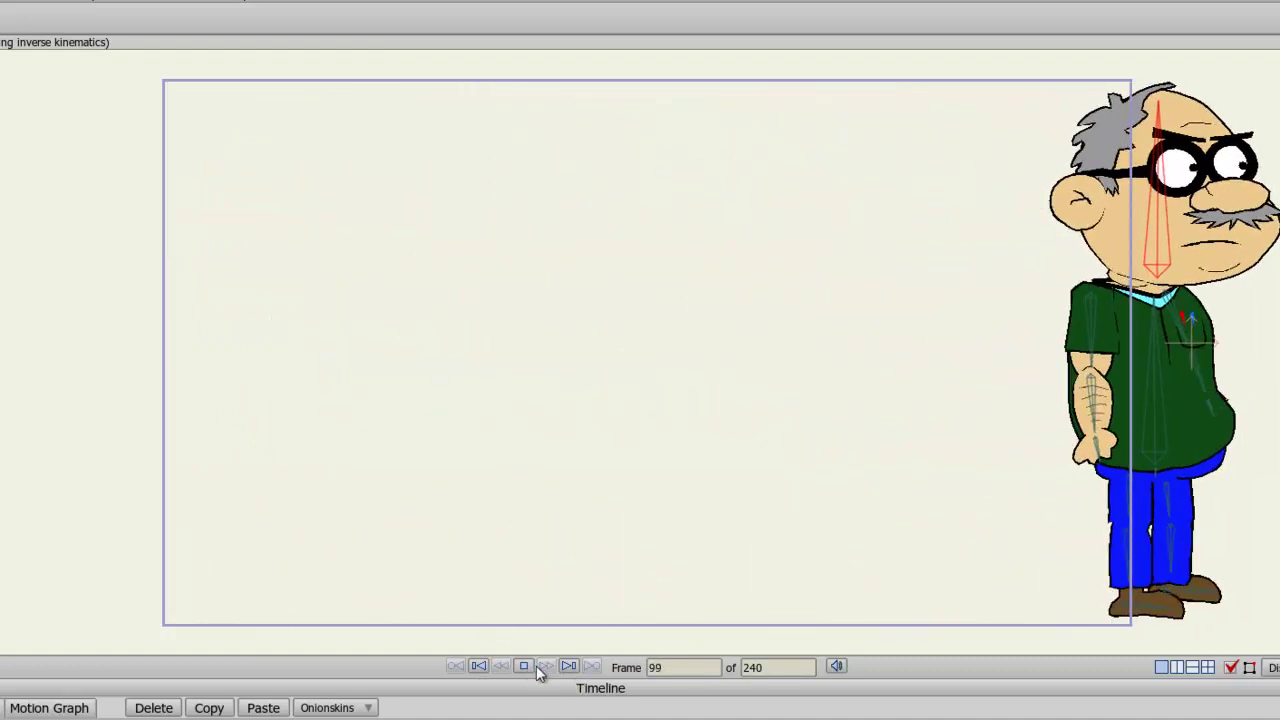
pyautogui.click(526, 668)
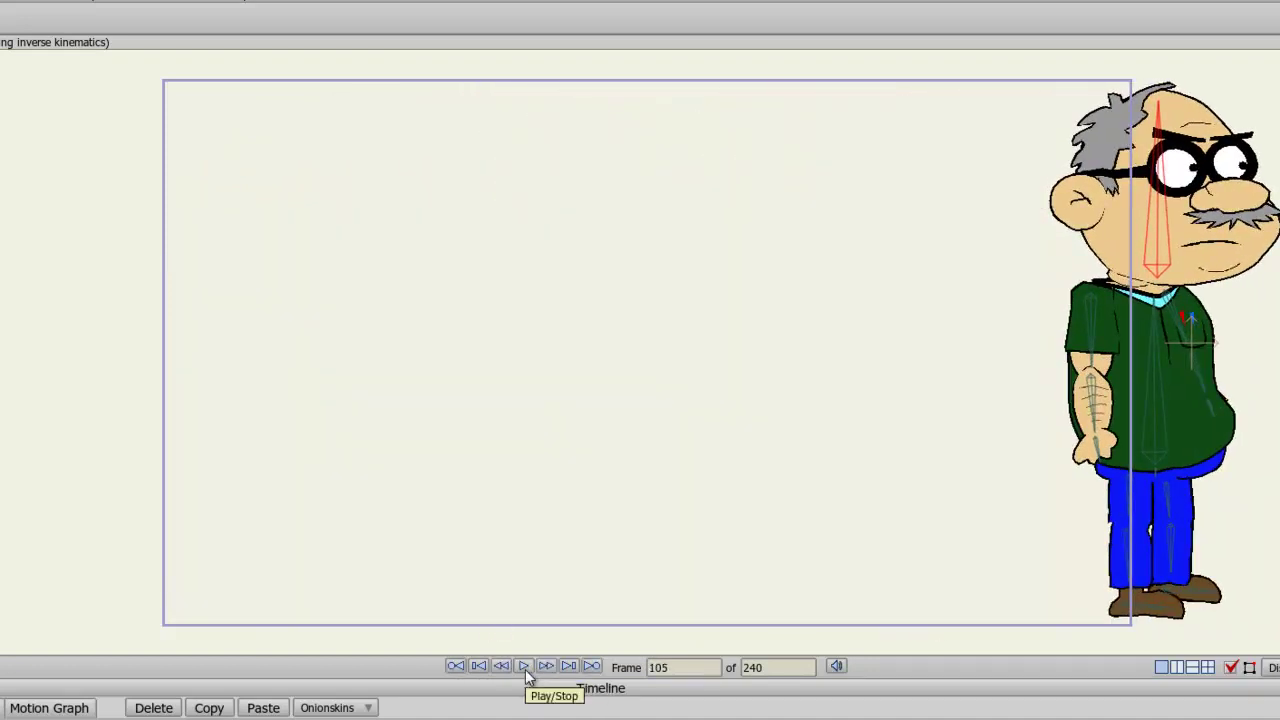